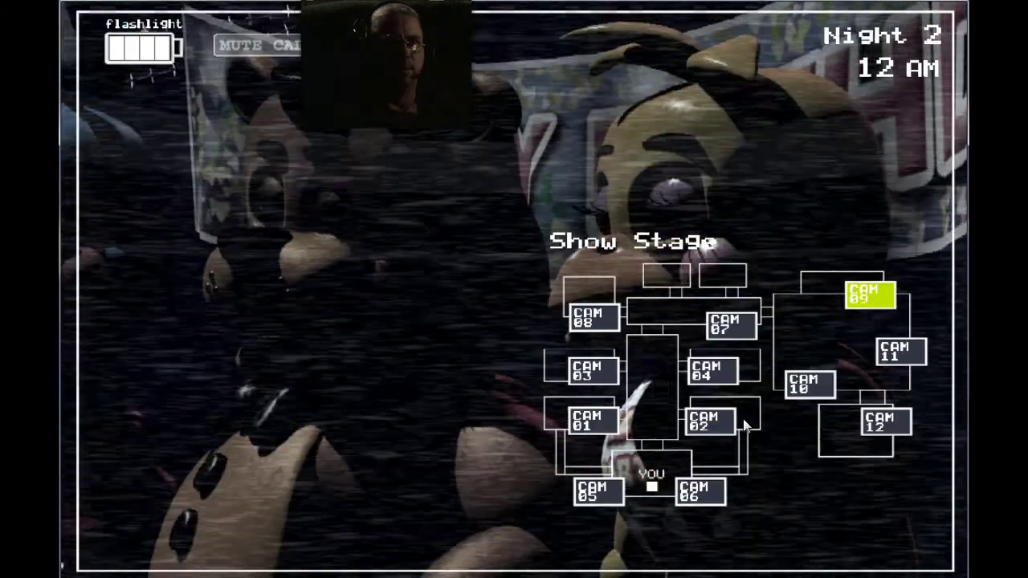
Step: Check the Prize Corner, Parts/Service, Main Hall, Show Stage, Party Room 2 and Right Air Vent cameras
{"action": "left_click", "coordinate": [899, 353]}
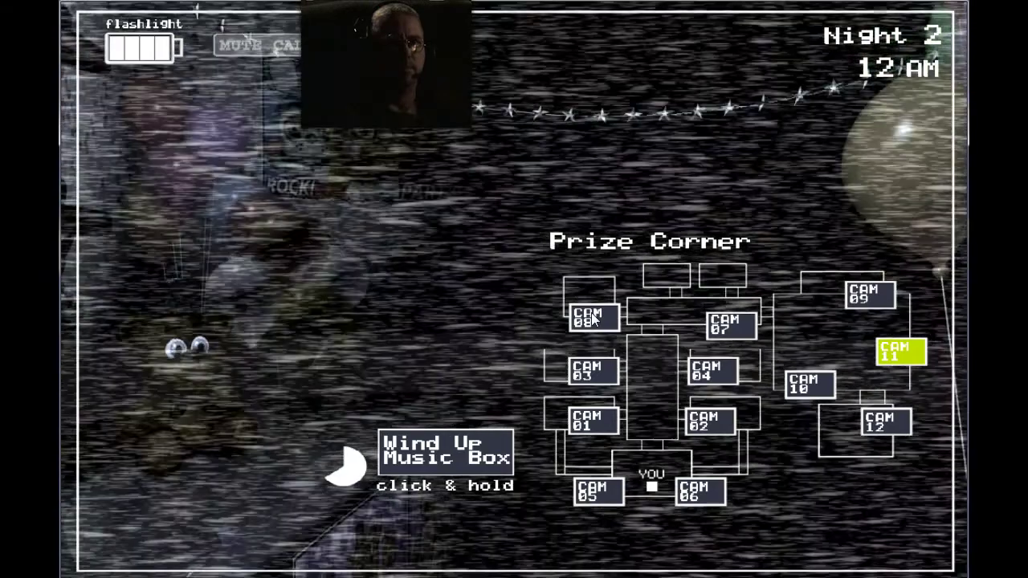
{"action": "left_click", "coordinate": [595, 318]}
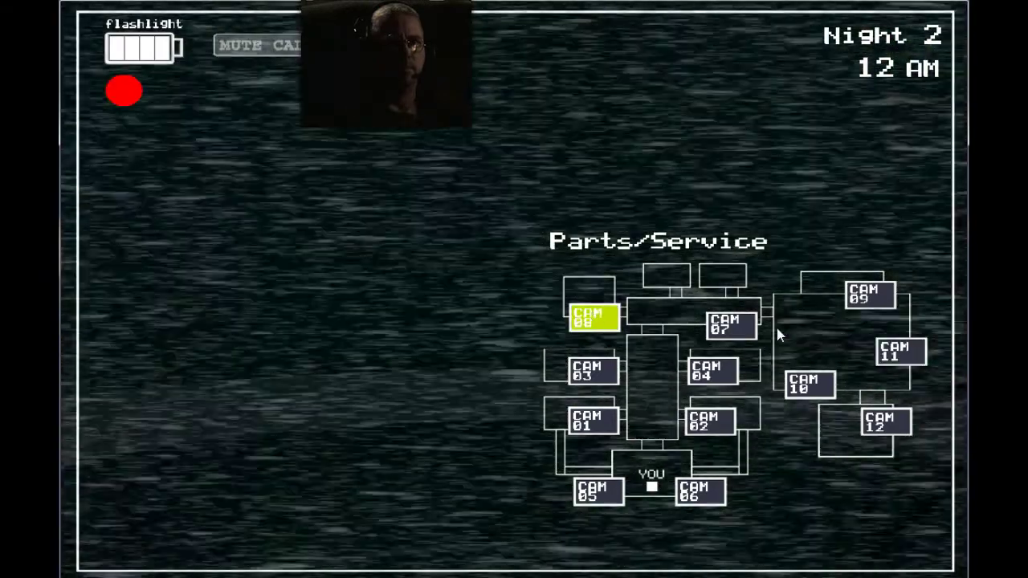
{"action": "left_click", "coordinate": [726, 324]}
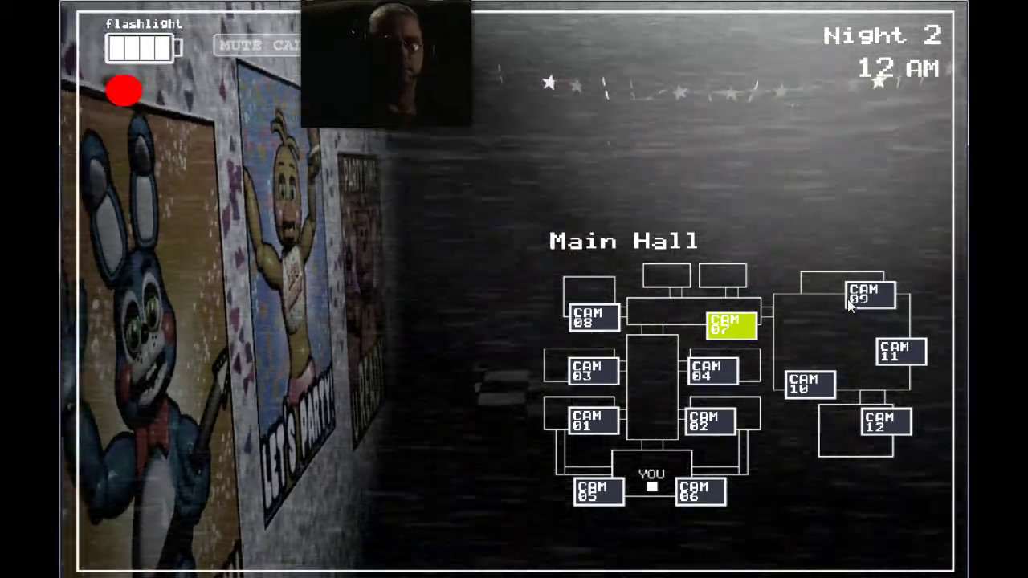
{"action": "left_click", "coordinate": [869, 294]}
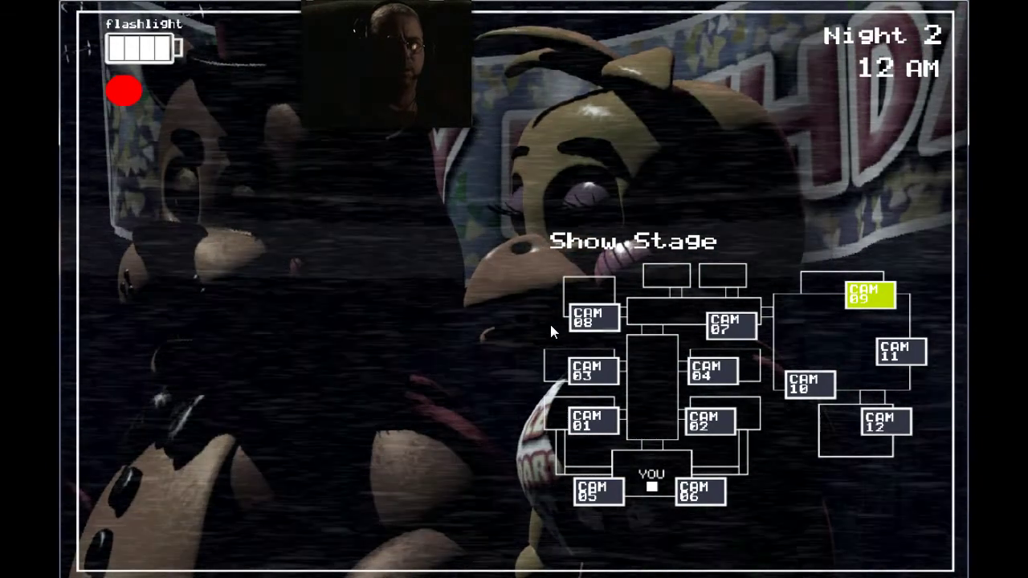
{"action": "left_click", "coordinate": [586, 318]}
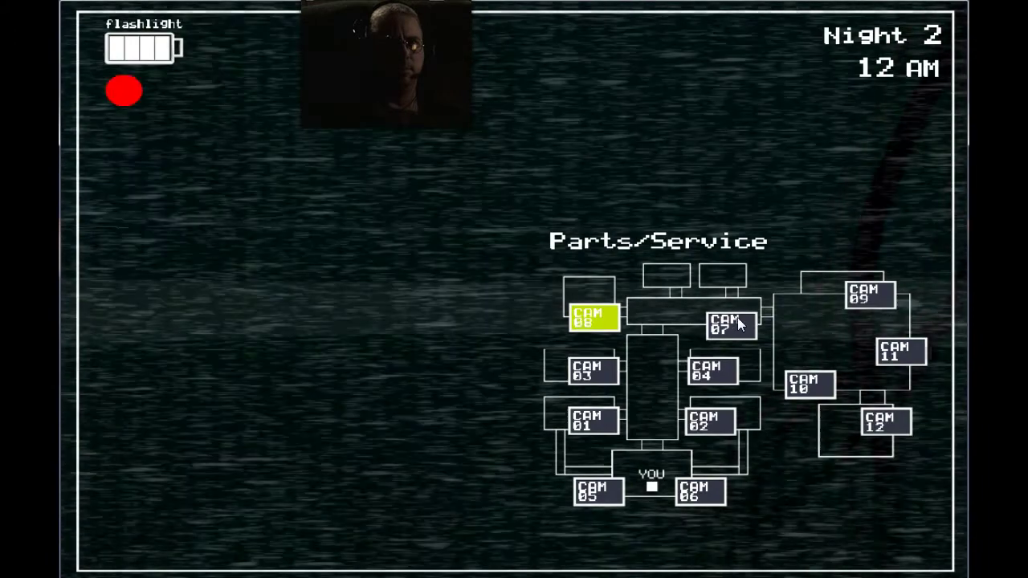
{"action": "left_click", "coordinate": [731, 324]}
{"action": "left_click", "coordinate": [710, 421]}
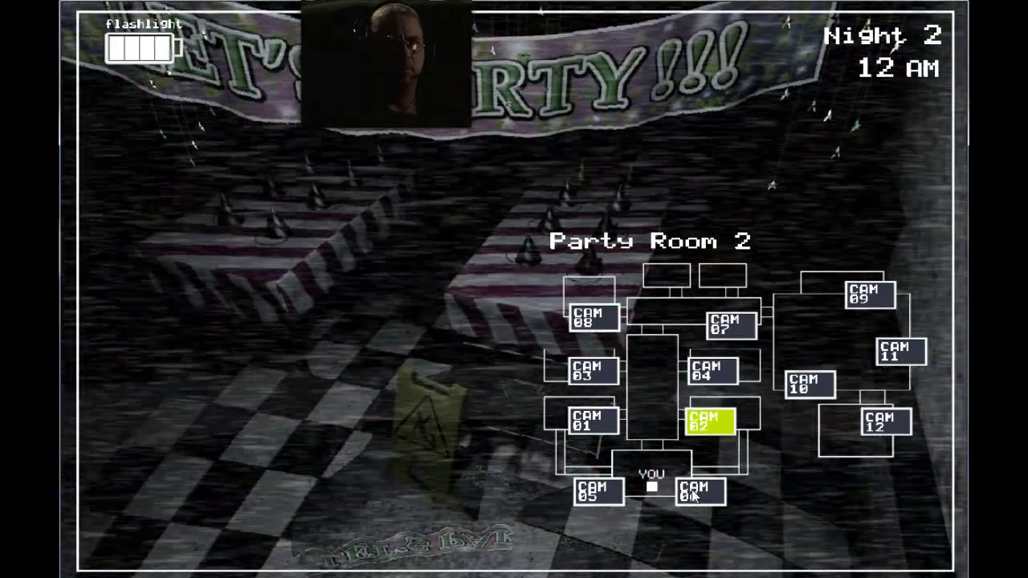
{"action": "left_click", "coordinate": [692, 491]}
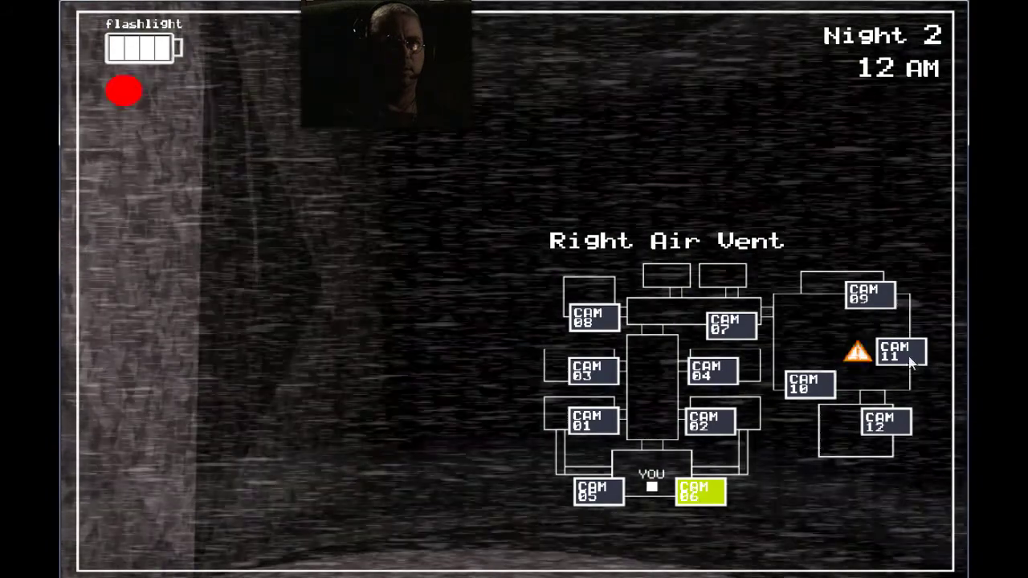
Step: Fully wind the Prize Corner music box on CAM 11
{"action": "left_click", "coordinate": [901, 352]}
{"action": "left_click_drag", "start_coordinate": [425, 450], "coordinate": [422, 442]}
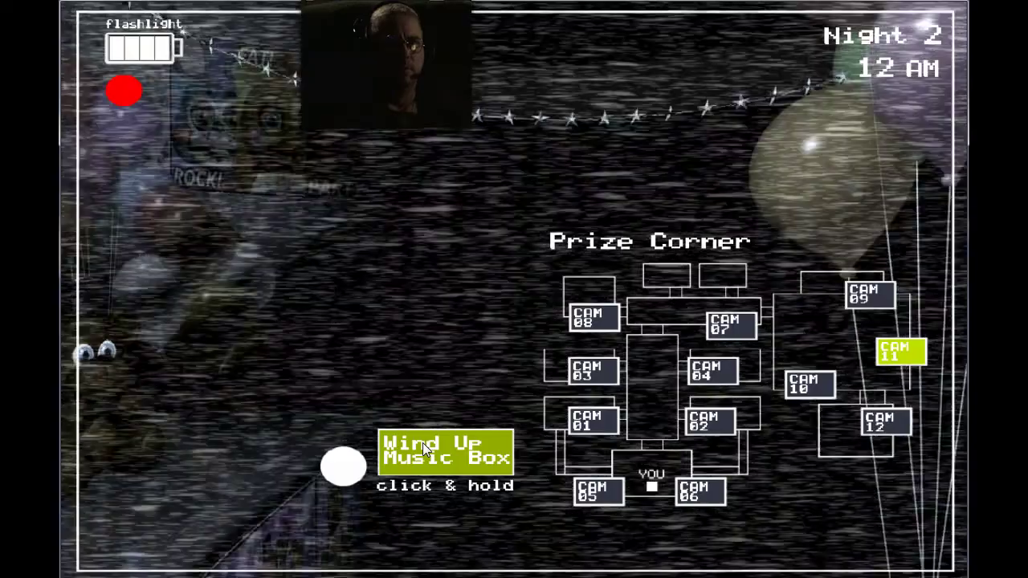
{"action": "left_click_drag", "start_coordinate": [423, 442], "coordinate": [422, 443]}
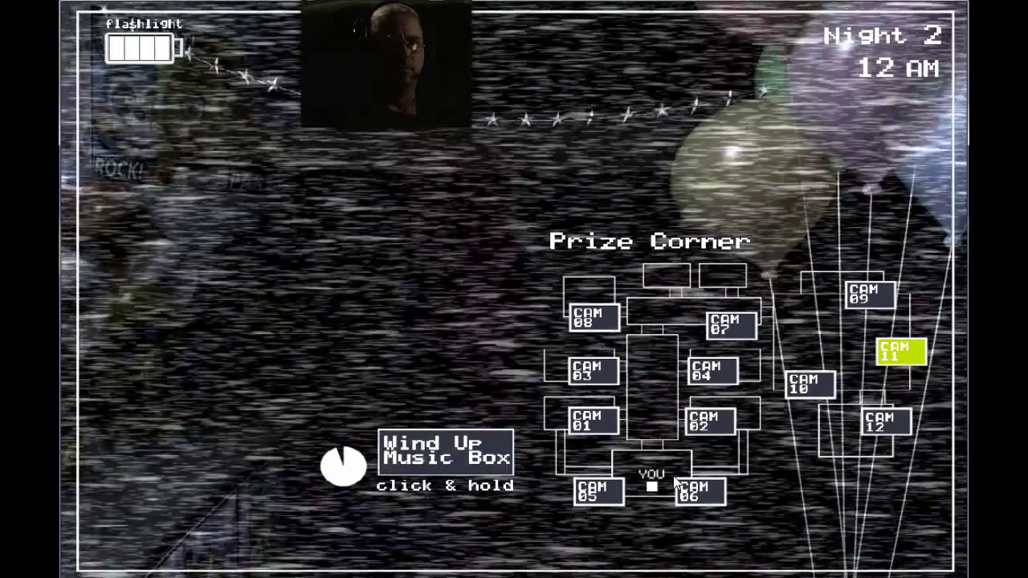
Step: Glance at the office, then check the Left Air Vent, Party Room 2 and flashlit Party Room 1
{"action": "left_click", "coordinate": [627, 558]}
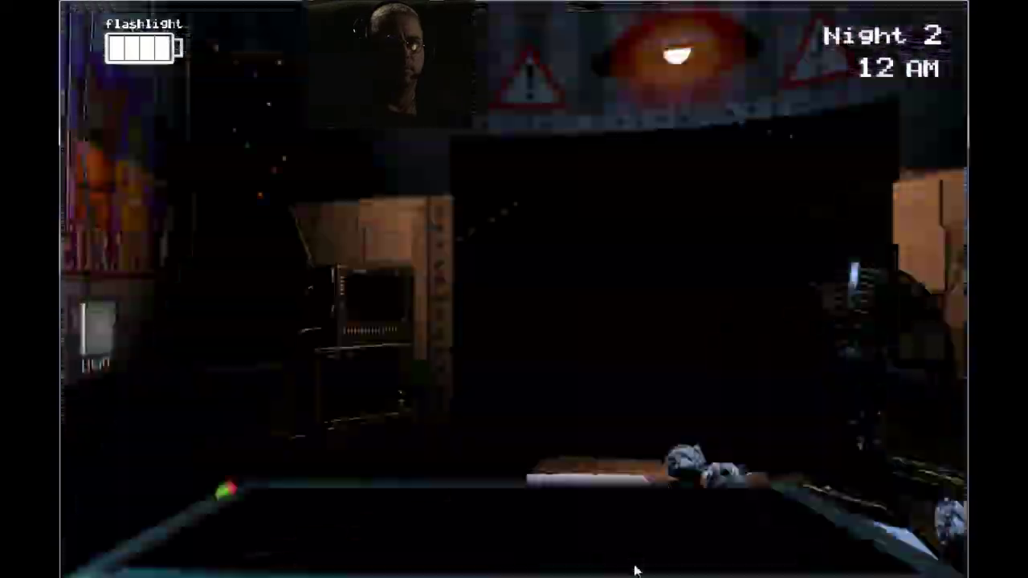
{"action": "left_click", "coordinate": [570, 513]}
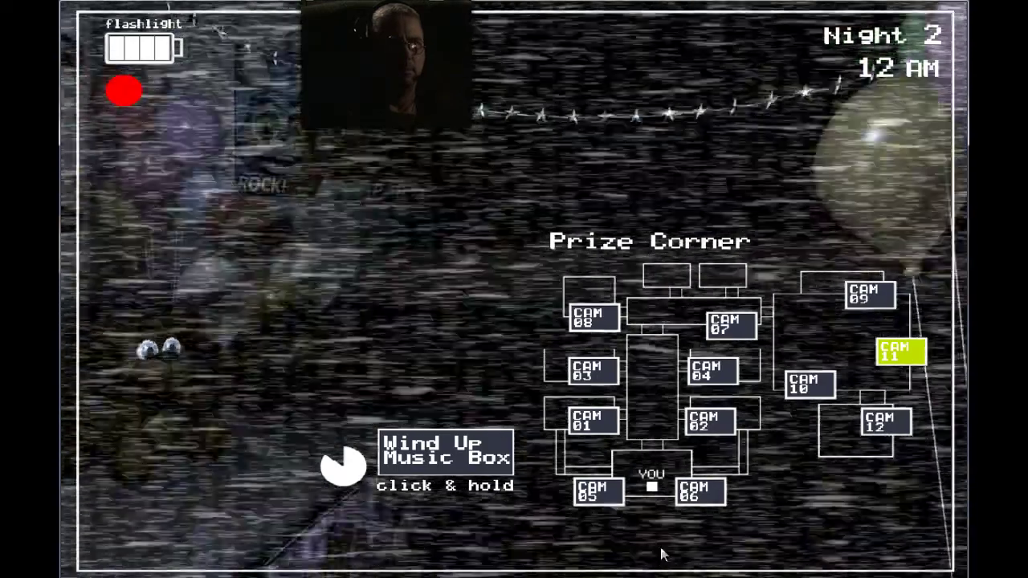
{"action": "mouse_move", "coordinate": [513, 562]}
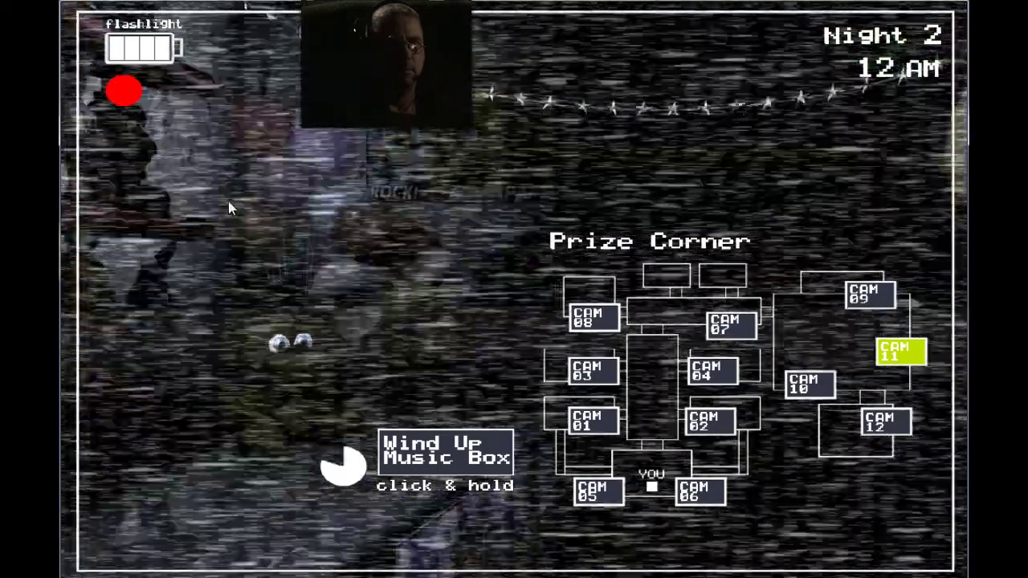
{"action": "left_click", "coordinate": [222, 565]}
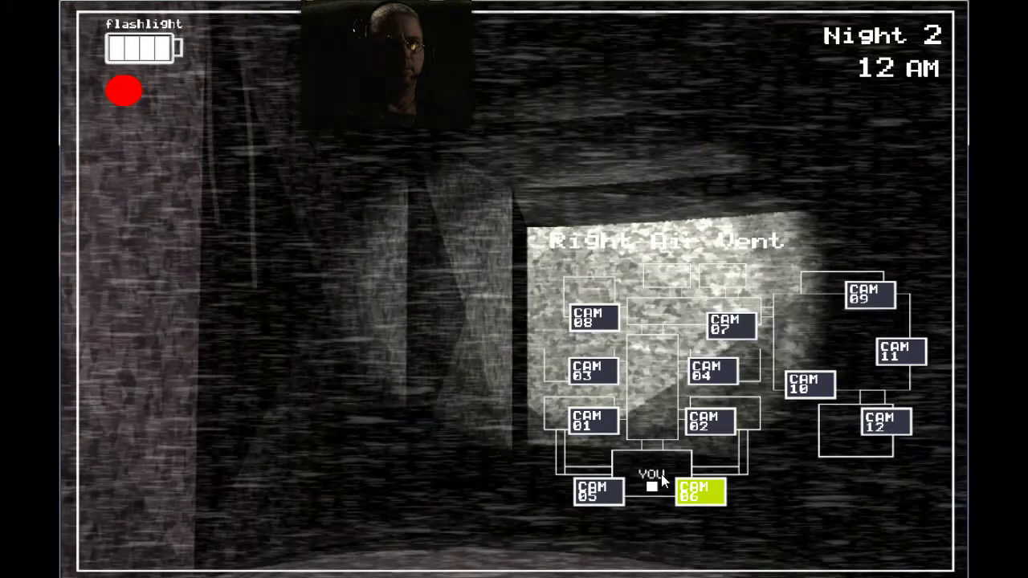
{"action": "left_click", "coordinate": [594, 491]}
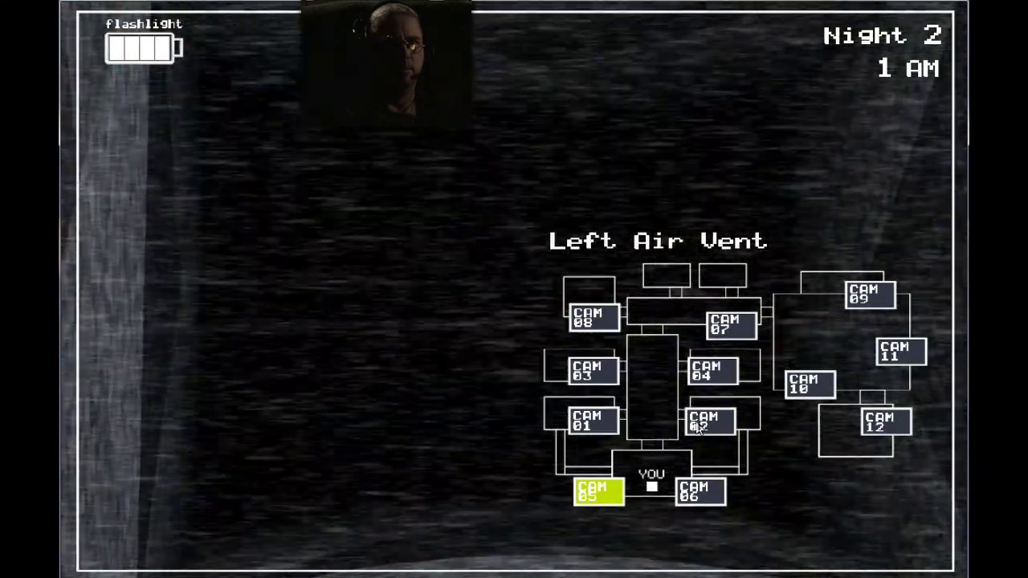
{"action": "left_click", "coordinate": [705, 421]}
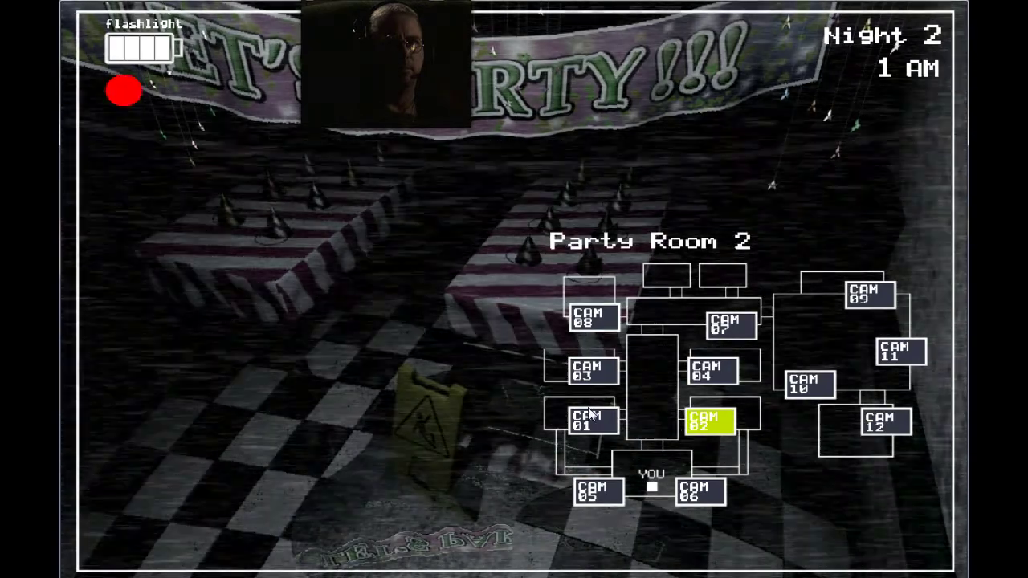
{"action": "left_click", "coordinate": [592, 414]}
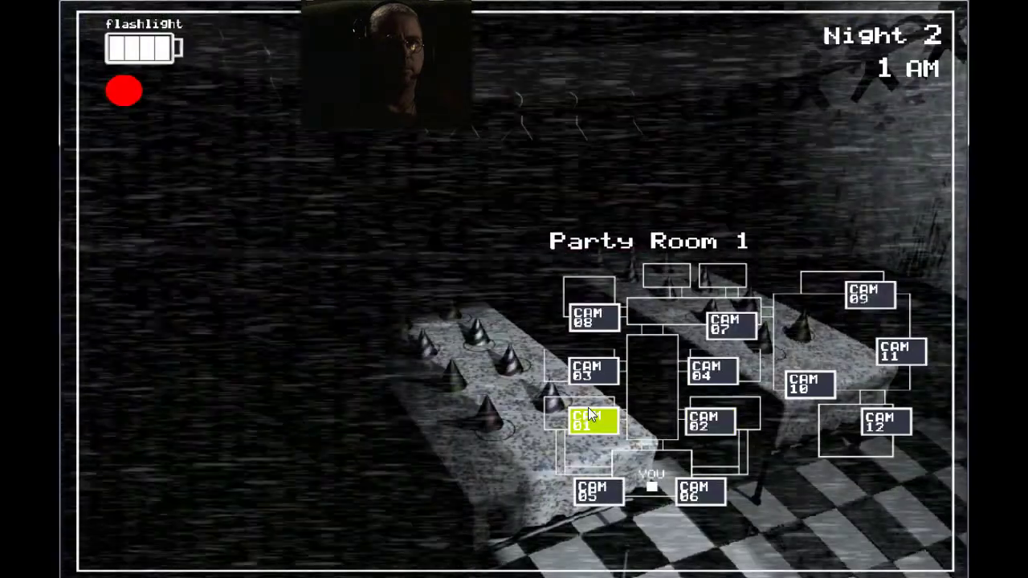
{"action": "key", "text": "ctrl"}
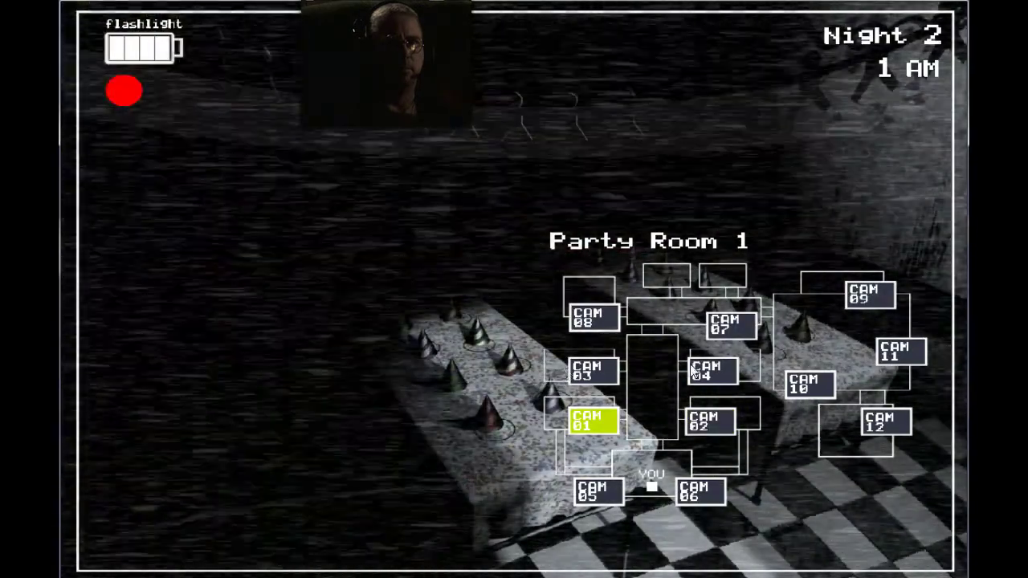
Step: Check Party Room 4 and the flashlit Show Stage and Left Air Vent, ending on the Right Air Vent
{"action": "left_click", "coordinate": [692, 370]}
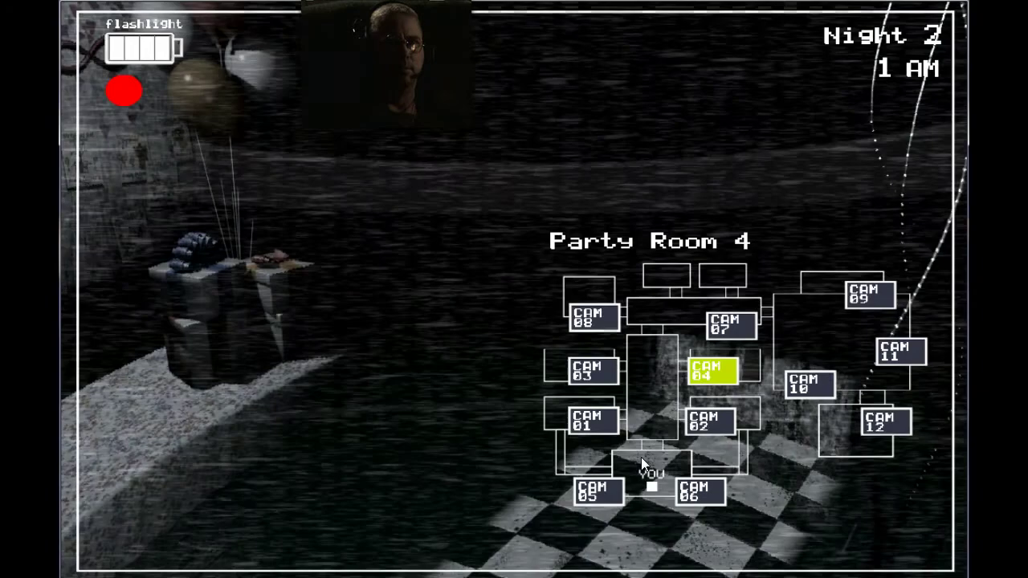
{"action": "left_click", "coordinate": [703, 491]}
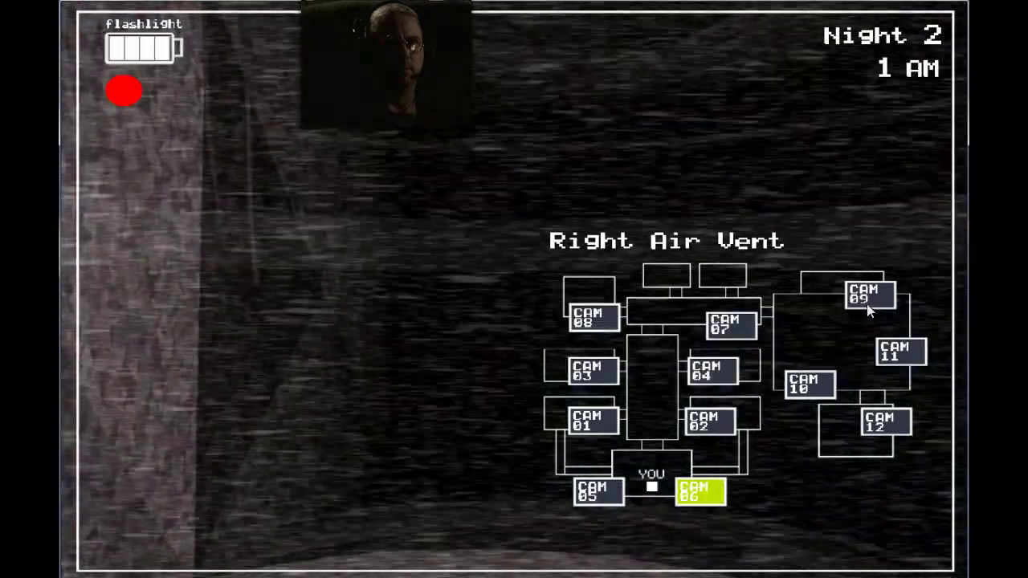
{"action": "left_click", "coordinate": [870, 297]}
{"action": "key", "text": "ctrl"}
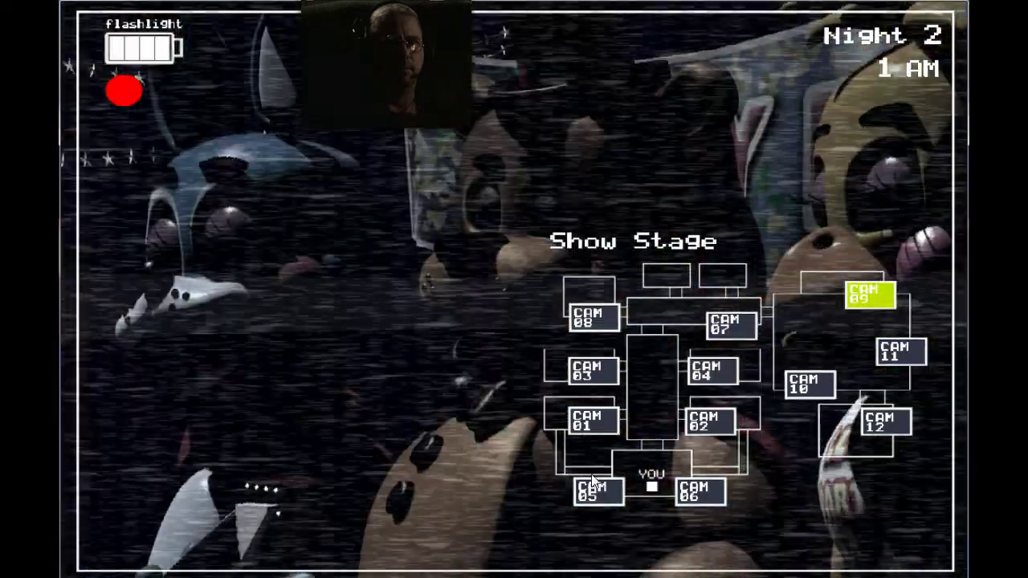
{"action": "left_click", "coordinate": [594, 486]}
{"action": "key", "text": "ctrl"}
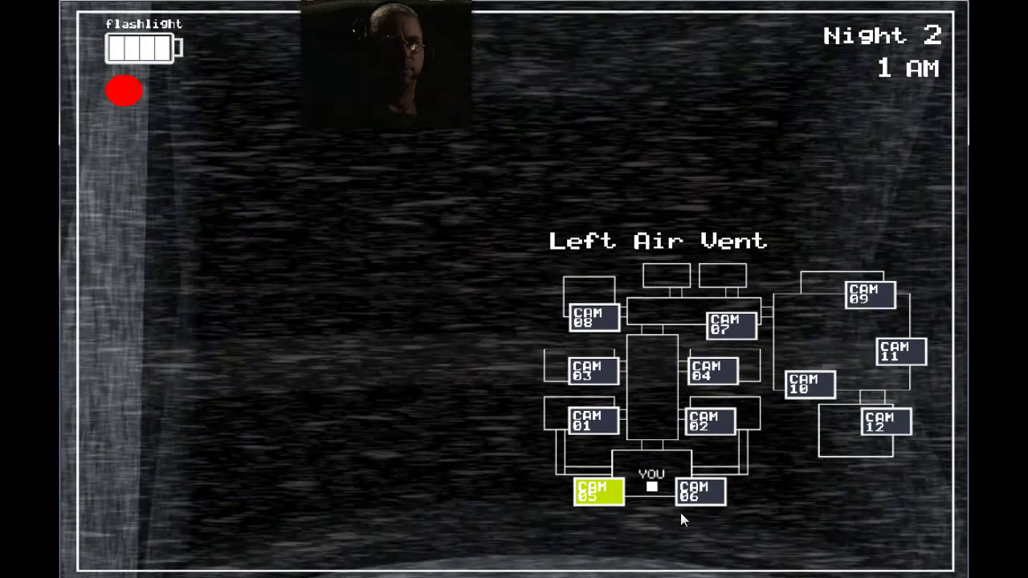
{"action": "left_click", "coordinate": [696, 491]}
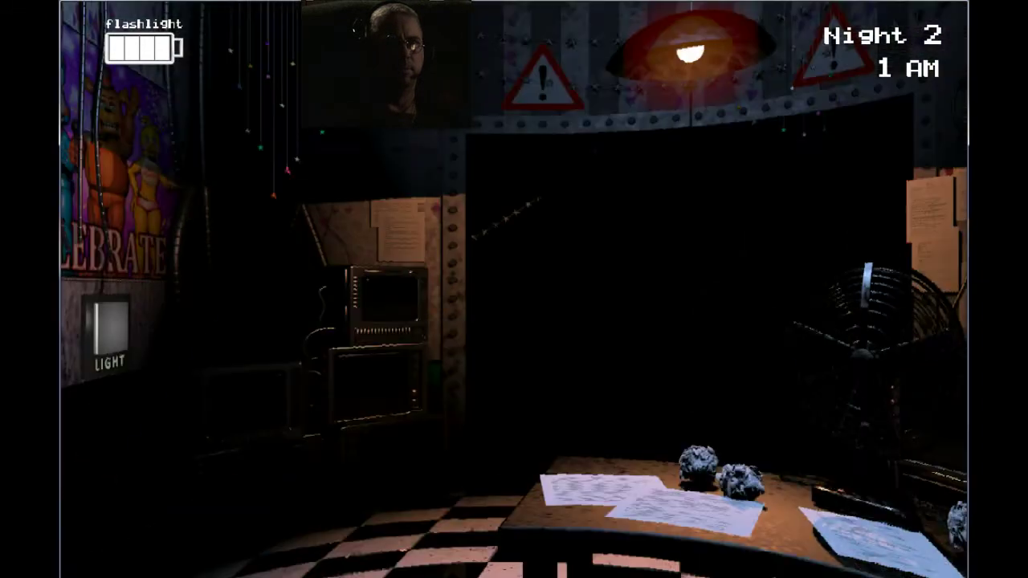
Step: Flash the empty hallway three times, then bring the cameras back up on the Right Air Vent
{"action": "key", "text": "ctrl"}
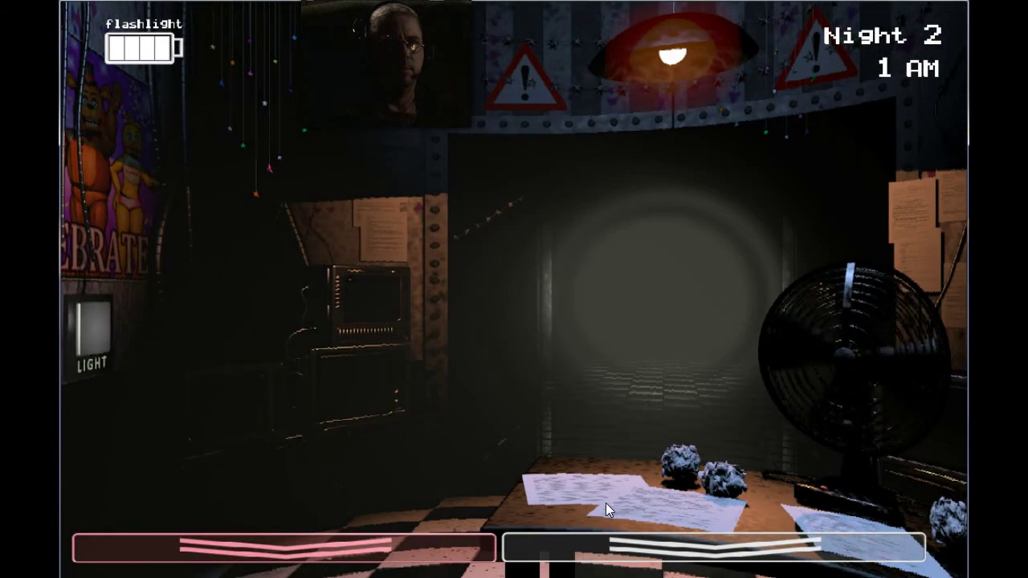
{"action": "key", "text": "ctrl"}
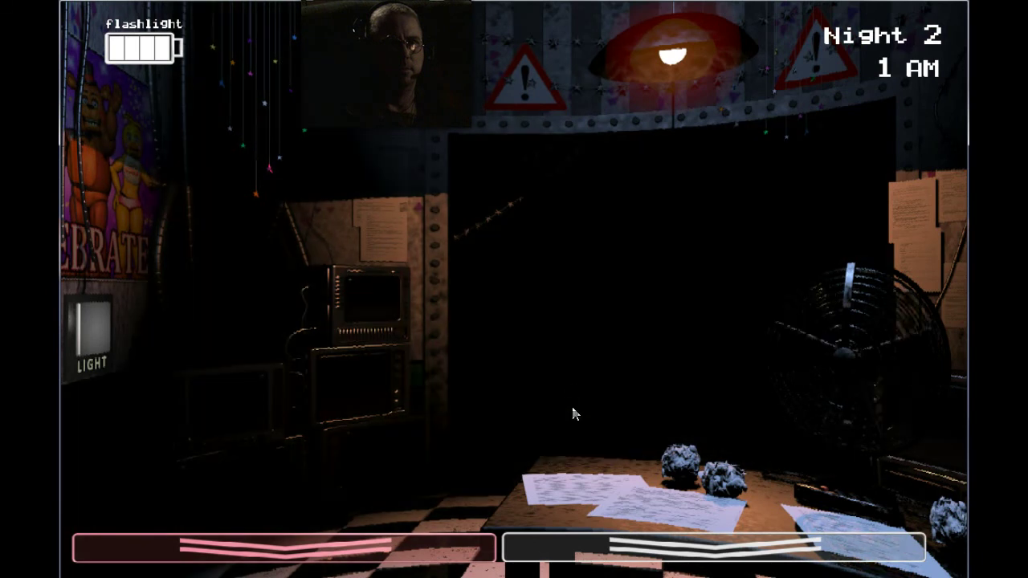
{"action": "key", "text": "ctrl"}
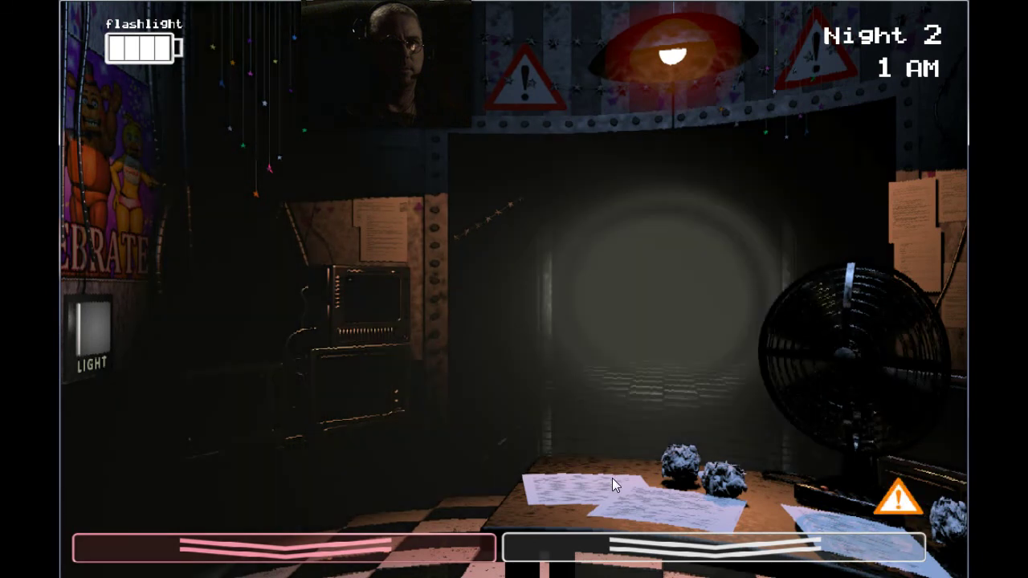
{"action": "left_click", "coordinate": [642, 554]}
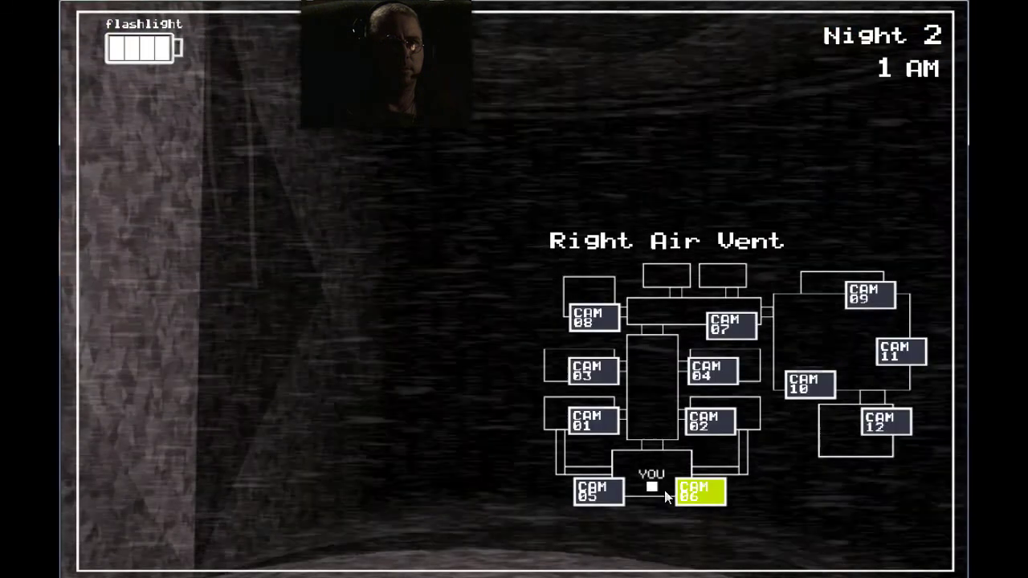
Step: Check Party Room 2, then wind the Prize Corner music box
{"action": "left_click", "coordinate": [716, 416]}
{"action": "left_click", "coordinate": [901, 351]}
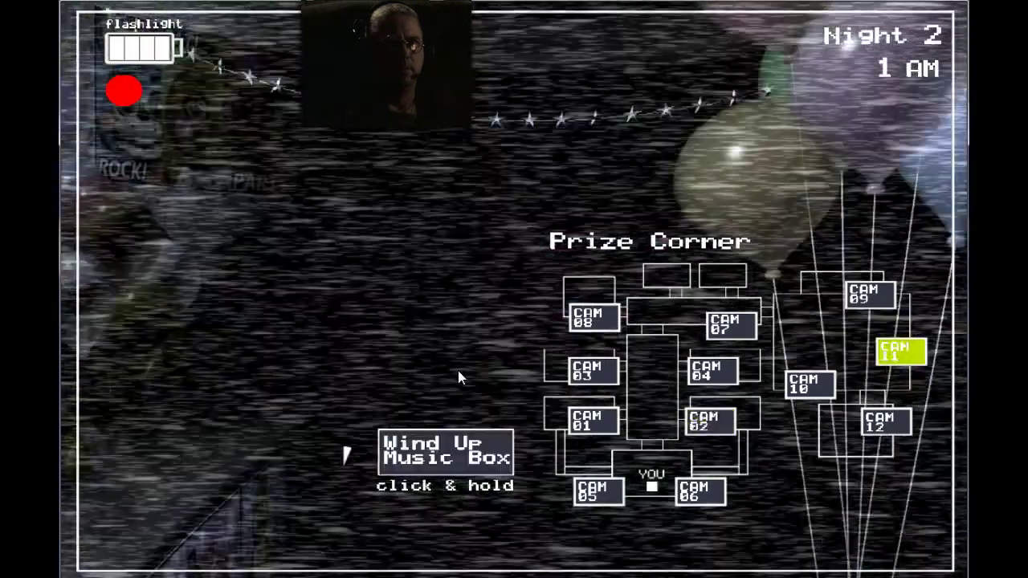
{"action": "left_click_drag", "start_coordinate": [418, 459], "coordinate": [419, 453]}
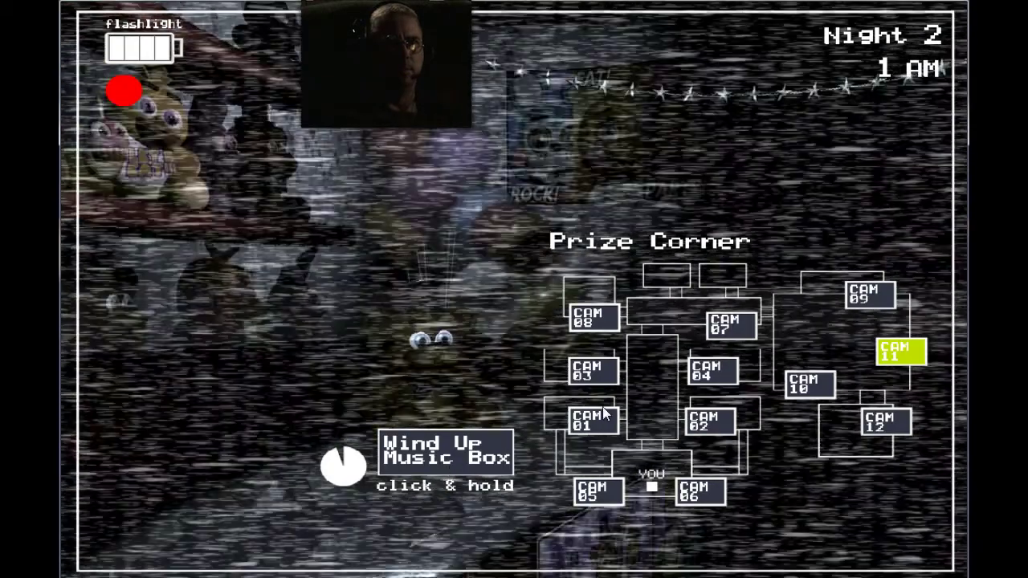
Step: Check Party Rooms 1, 2 and 4 and the Right Air Vent, flashing the Left Air Vent and Show Stage
{"action": "left_click", "coordinate": [594, 417]}
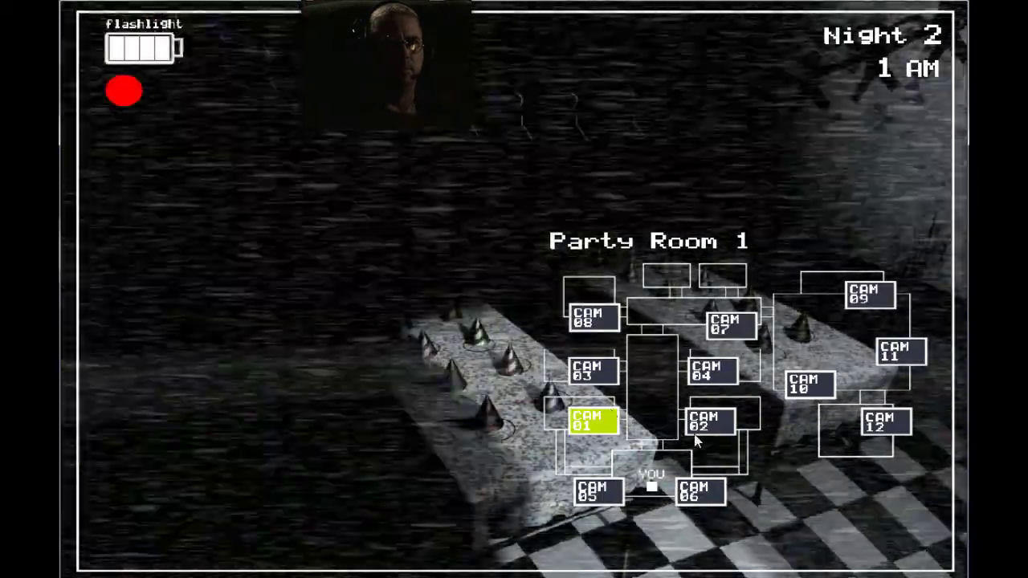
{"action": "left_click", "coordinate": [700, 426]}
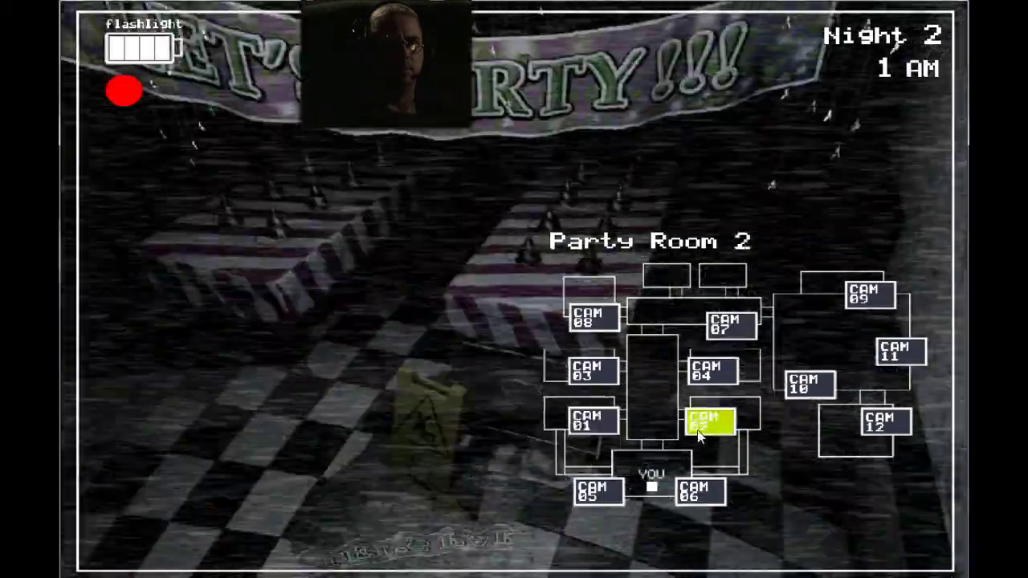
{"action": "left_click", "coordinate": [710, 371]}
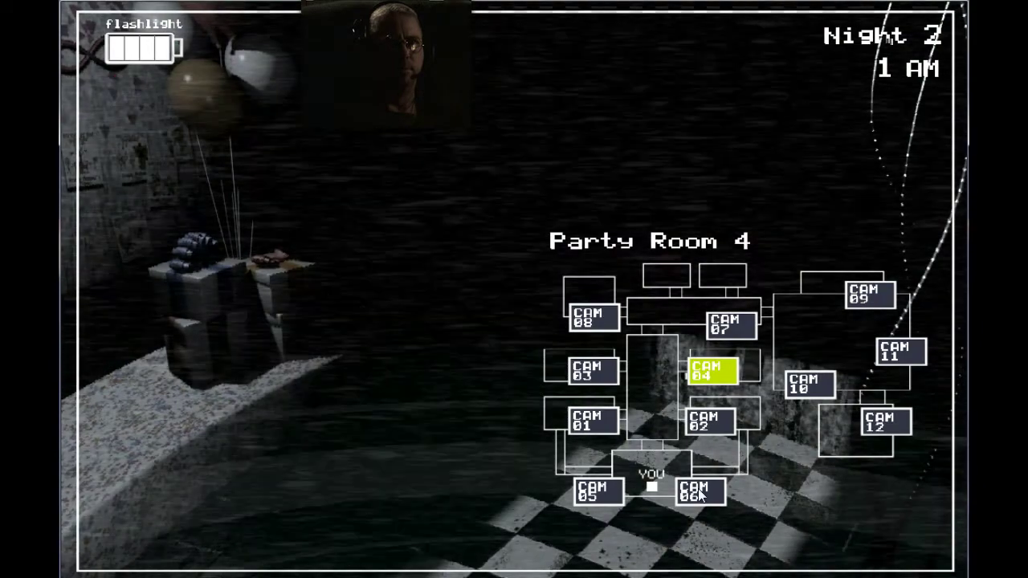
{"action": "left_click", "coordinate": [700, 491]}
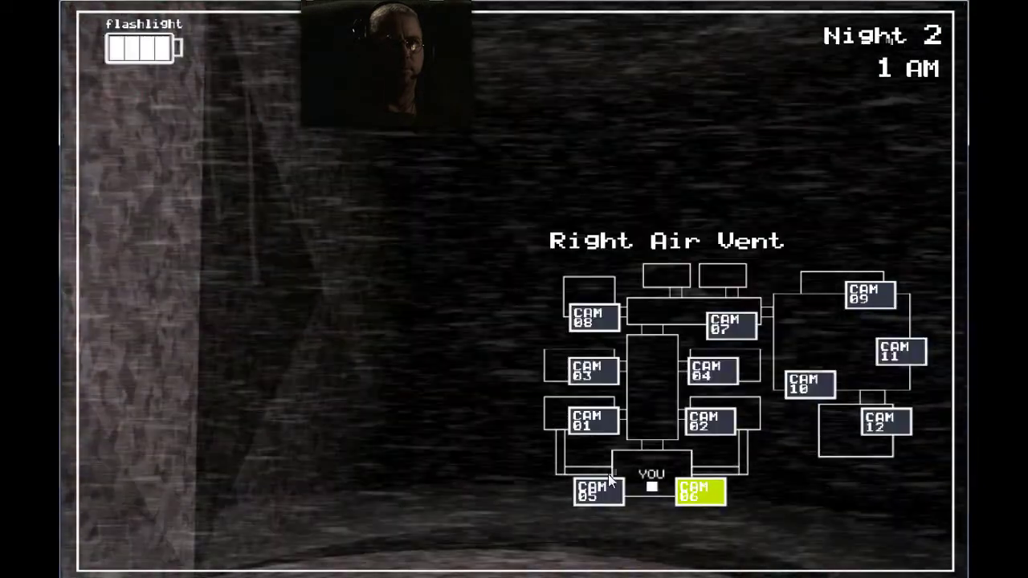
{"action": "left_click", "coordinate": [598, 490]}
{"action": "key", "text": "ctrl"}
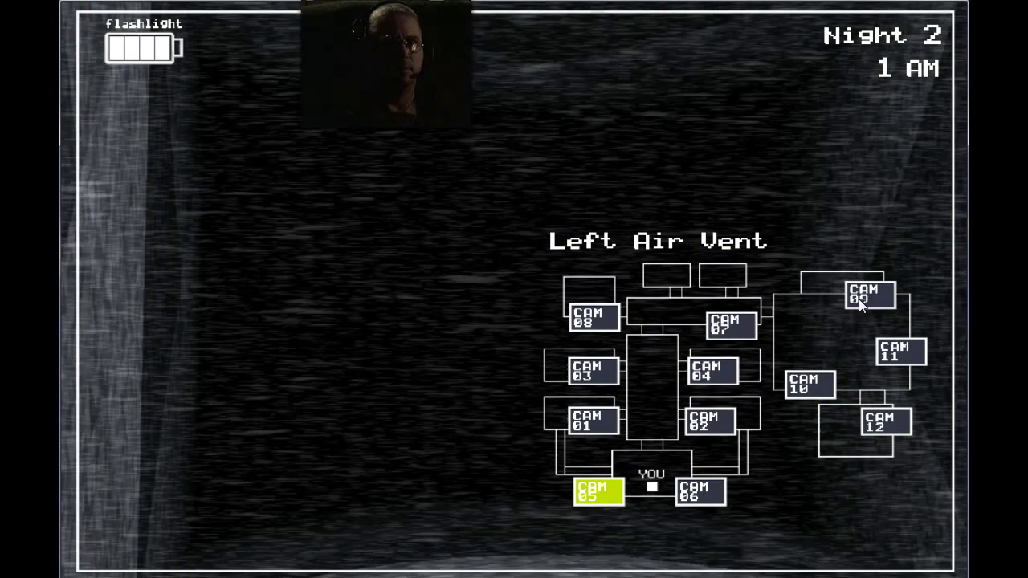
{"action": "left_click", "coordinate": [868, 295]}
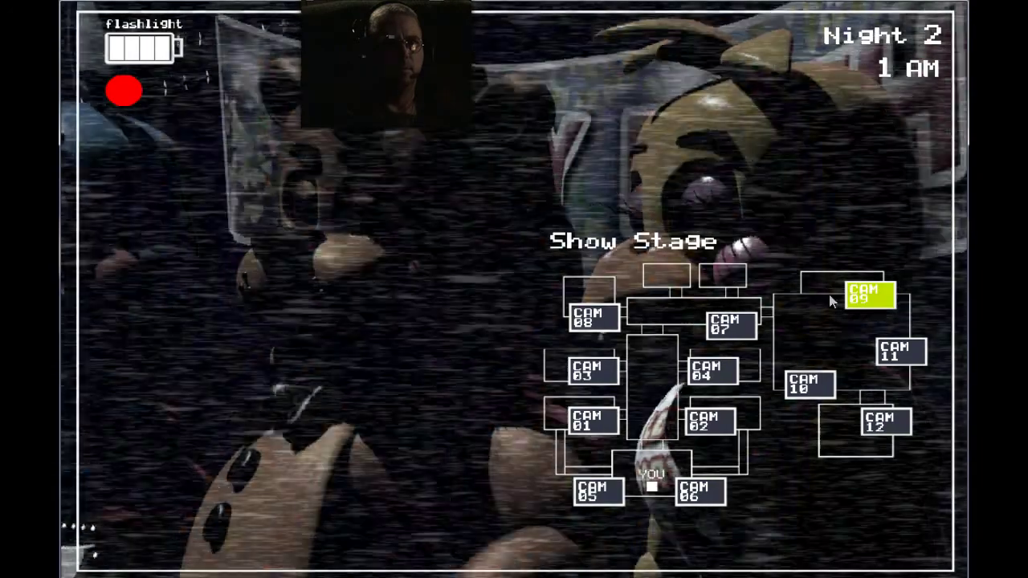
{"action": "key", "text": "ctrl"}
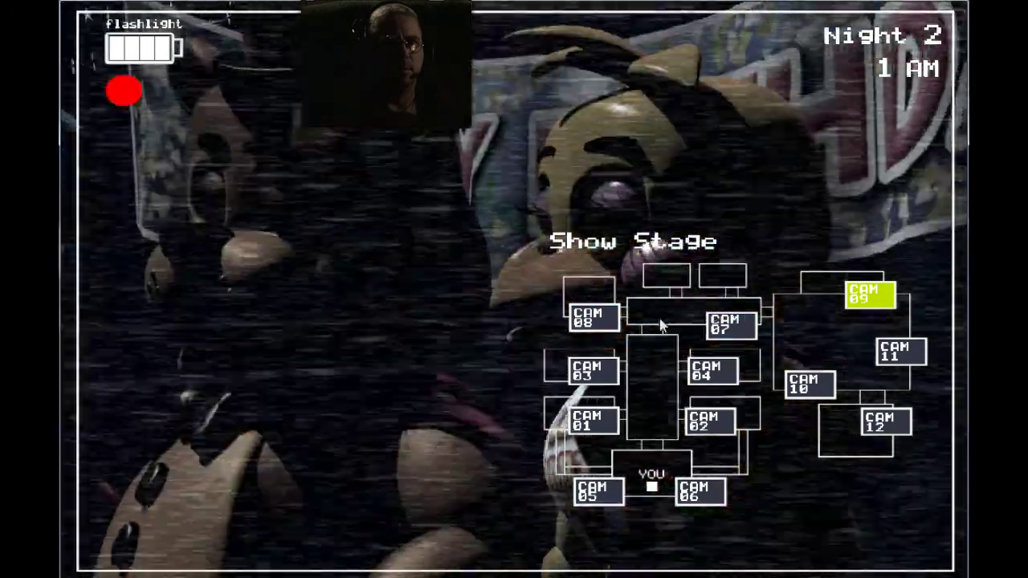
Step: Flash the Main Hall, Parts/Service, Party Room 3 and Party Room 2, also checking Party Room 4
{"action": "left_click", "coordinate": [729, 324]}
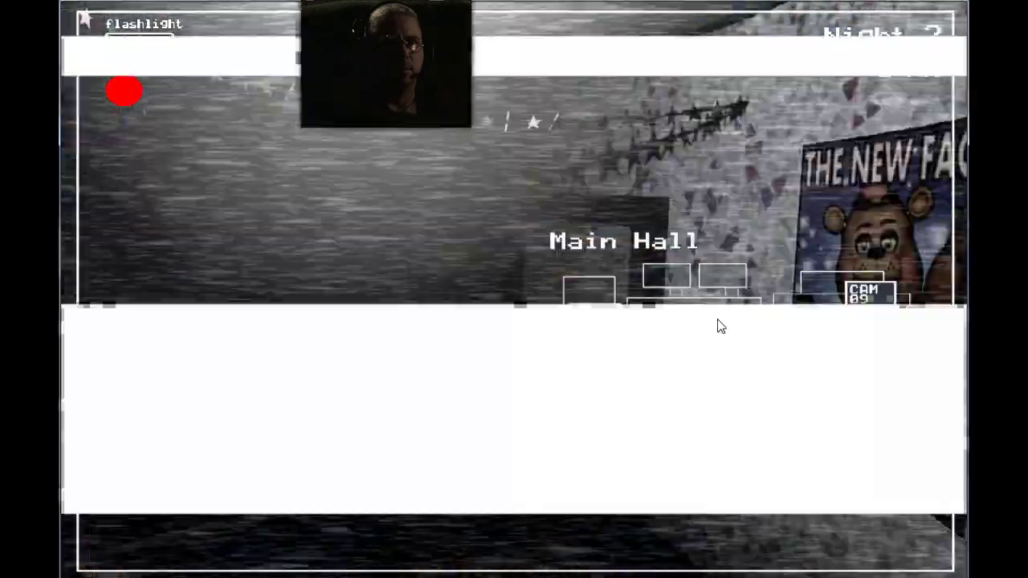
{"action": "key", "text": "ctrl"}
{"action": "left_click", "coordinate": [594, 317]}
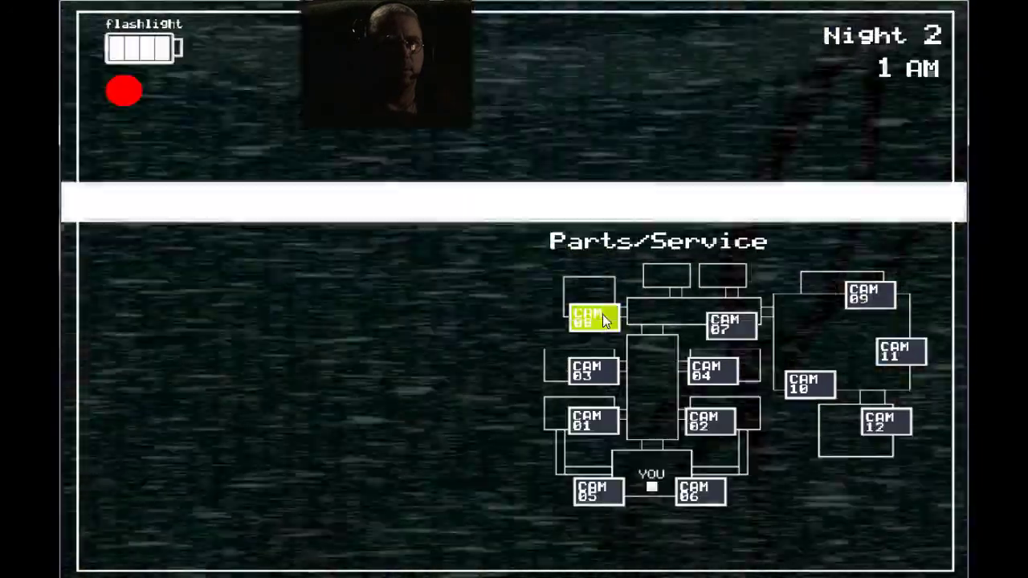
{"action": "key", "text": "ctrl"}
{"action": "left_click", "coordinate": [592, 369]}
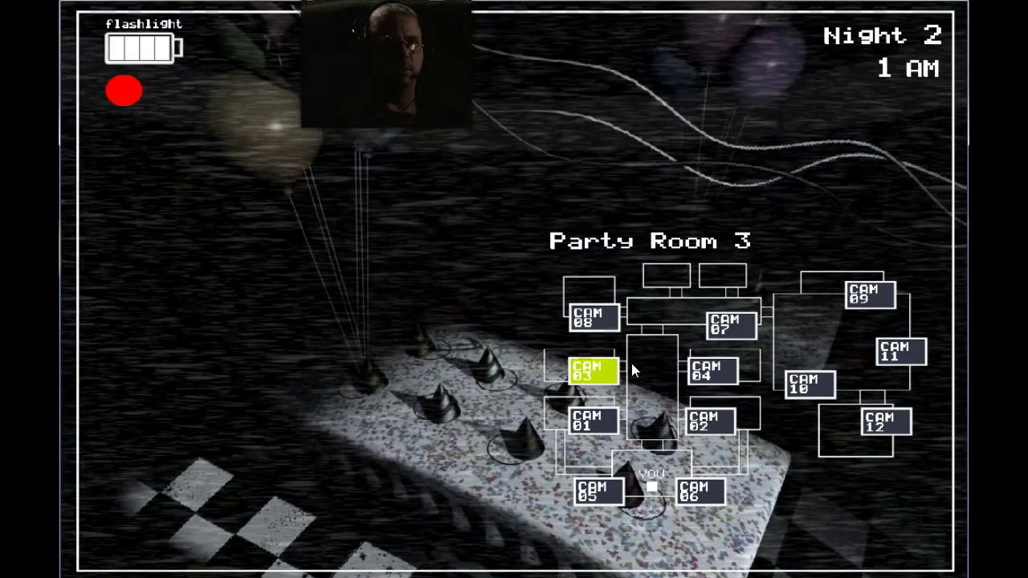
{"action": "key", "text": "ctrl"}
{"action": "left_click", "coordinate": [706, 371]}
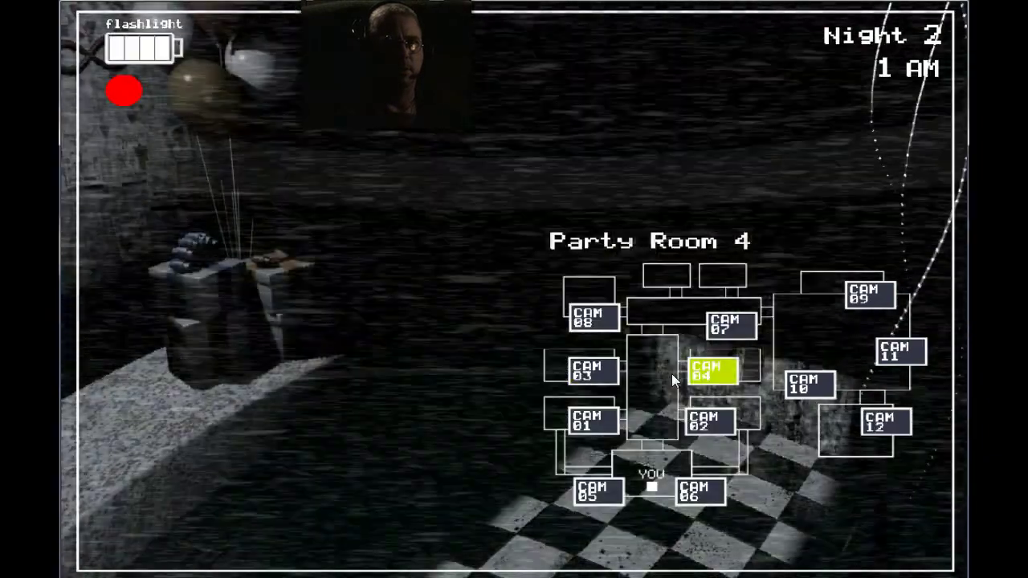
{"action": "left_click", "coordinate": [713, 424]}
{"action": "key", "text": "ctrl"}
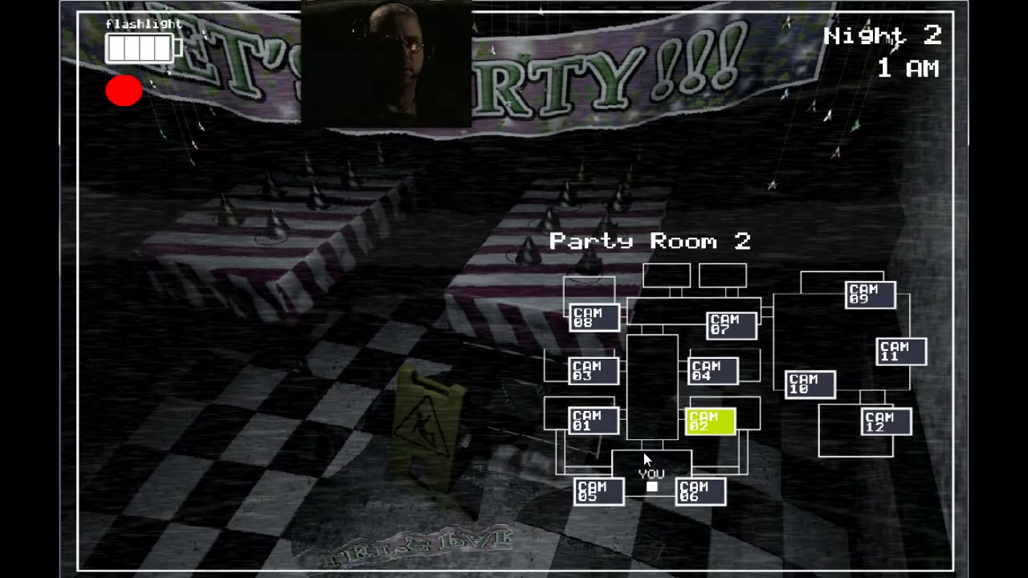
Step: Flash both air vents and the Show Stage, spotting Toy Freddy onstage
{"action": "left_click", "coordinate": [699, 490]}
{"action": "key", "text": "ctrl"}
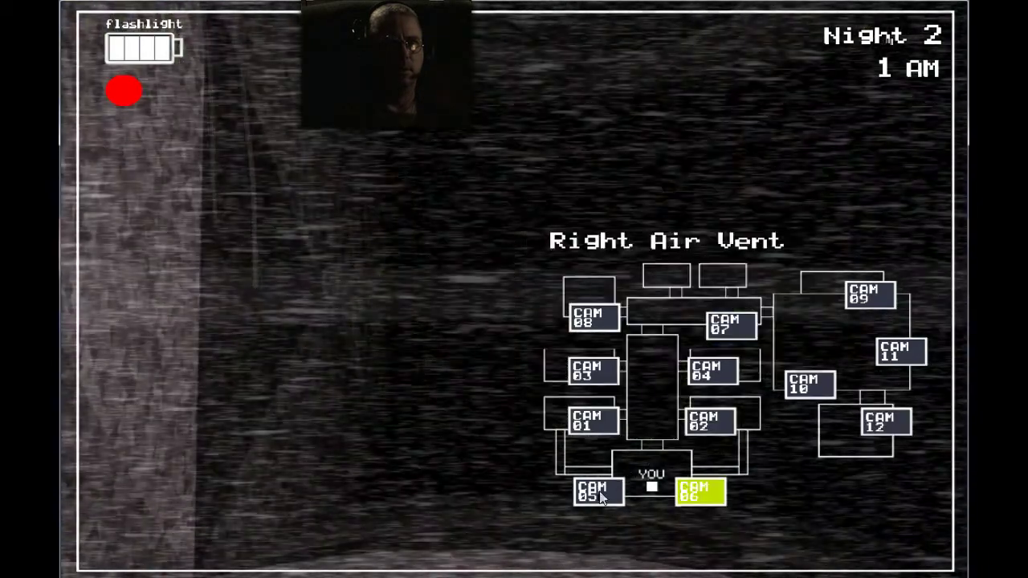
{"action": "key", "text": "ctrl"}
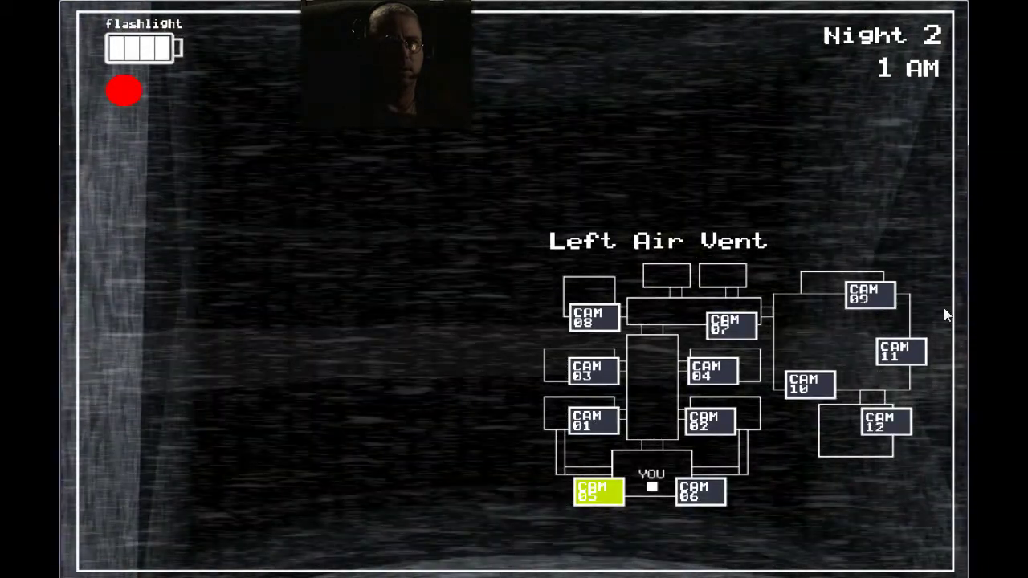
{"action": "left_click", "coordinate": [871, 295]}
{"action": "key", "text": "ctrl"}
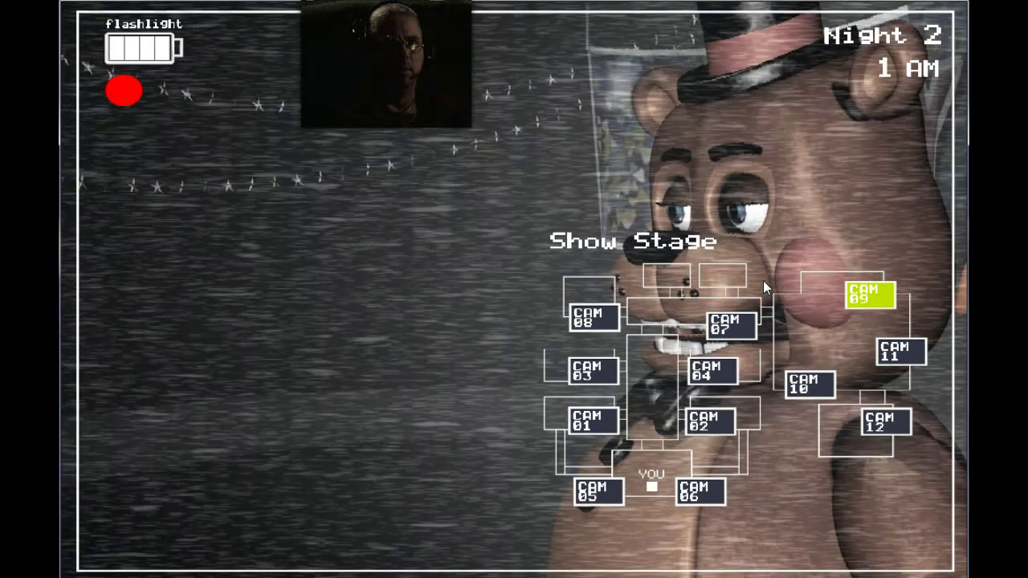
{"action": "key", "text": "ctrl"}
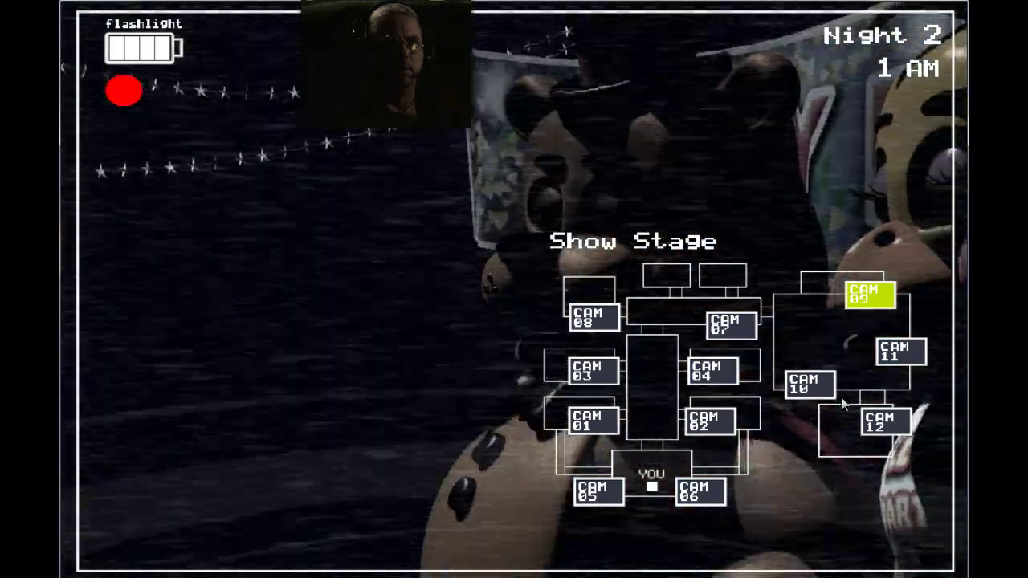
Step: Rewind the Prize Corner music box, then flash the Right Air Vent
{"action": "left_click", "coordinate": [886, 356]}
{"action": "left_click_drag", "start_coordinate": [443, 458], "coordinate": [441, 452]}
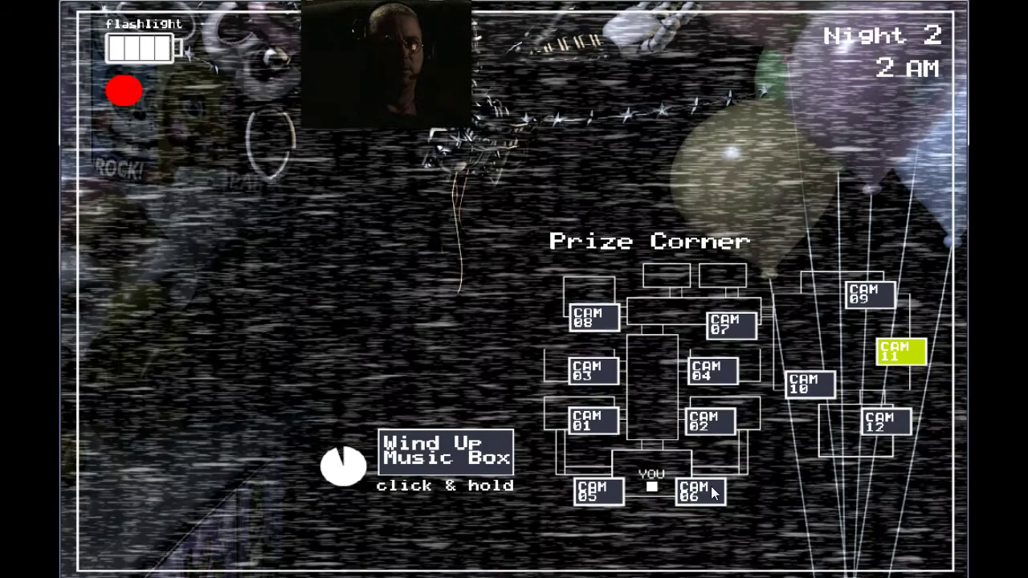
{"action": "left_click", "coordinate": [703, 489]}
{"action": "key", "text": "ctrl"}
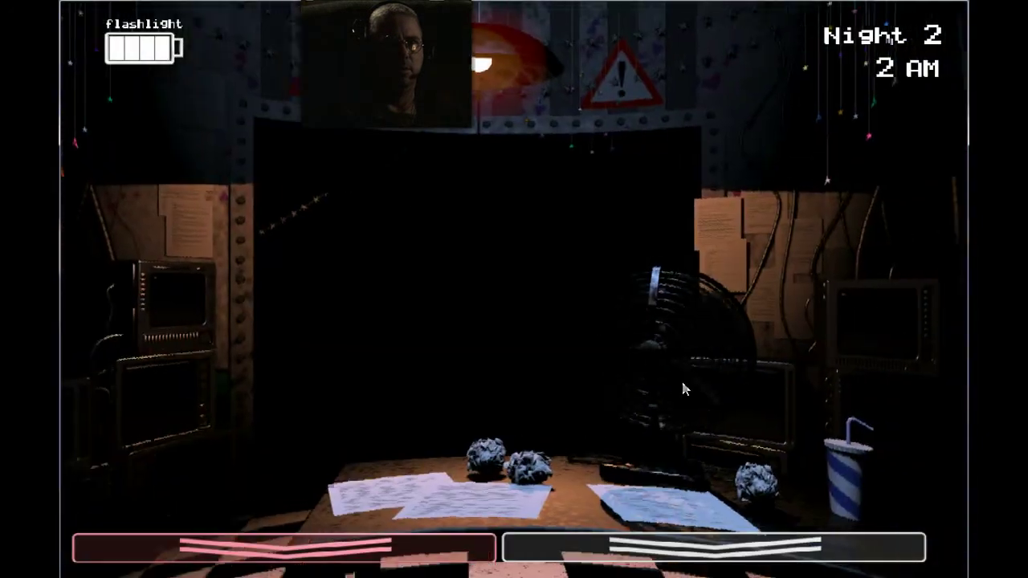
Step: Check the Right Air Vent, light the right vent and hallway from the office, then reopen the cameras
{"action": "key", "text": "ctrl"}
{"action": "key", "text": "ctrl"}
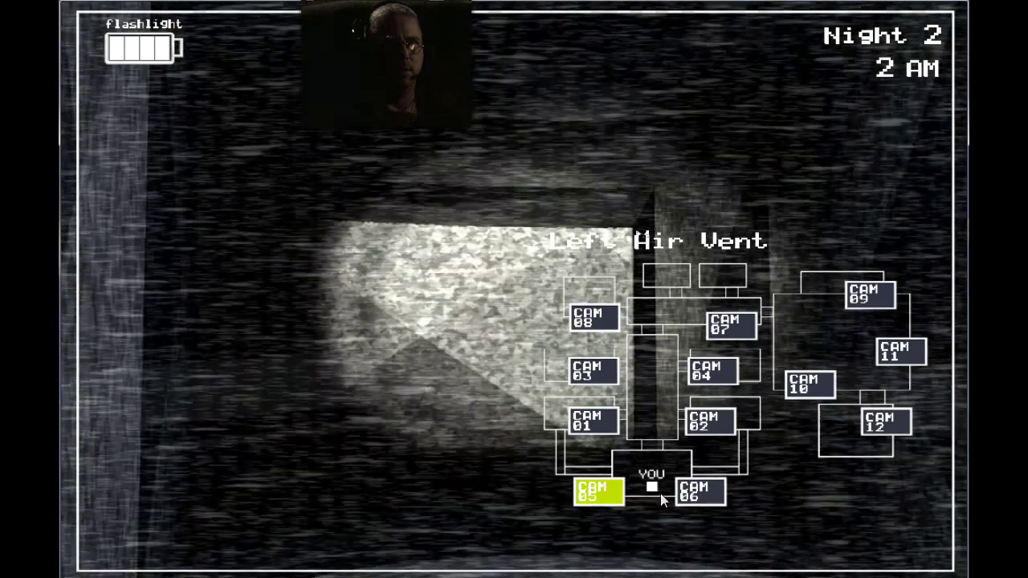
{"action": "left_click", "coordinate": [700, 490]}
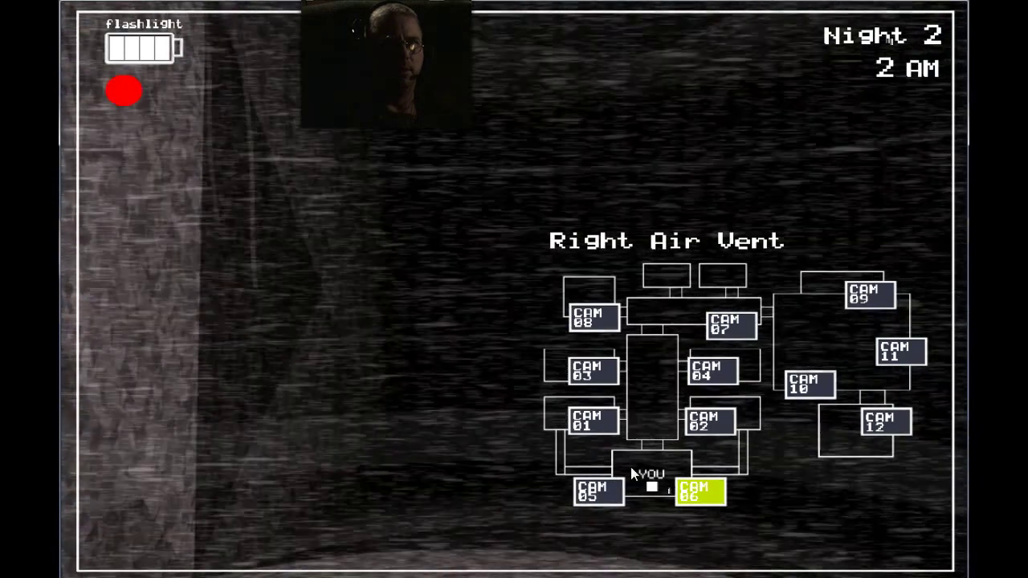
{"action": "mouse_move", "coordinate": [713, 548]}
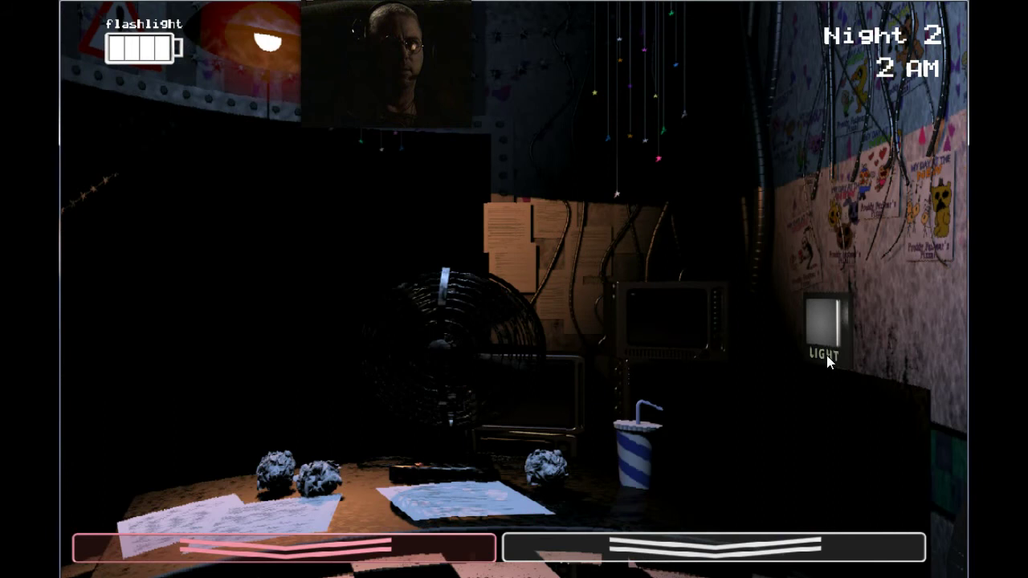
{"action": "left_click", "coordinate": [820, 335]}
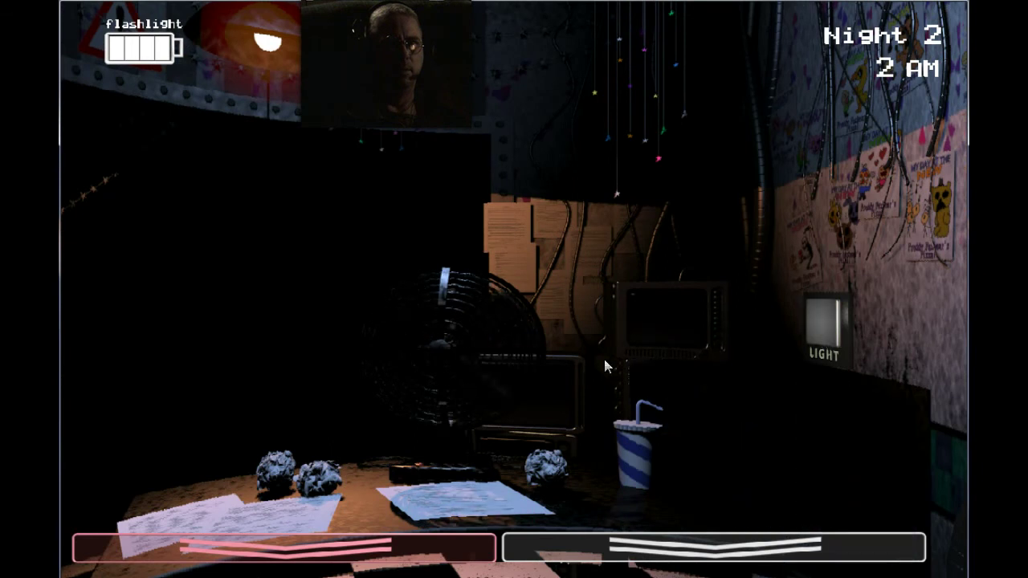
{"action": "key", "text": "ctrl"}
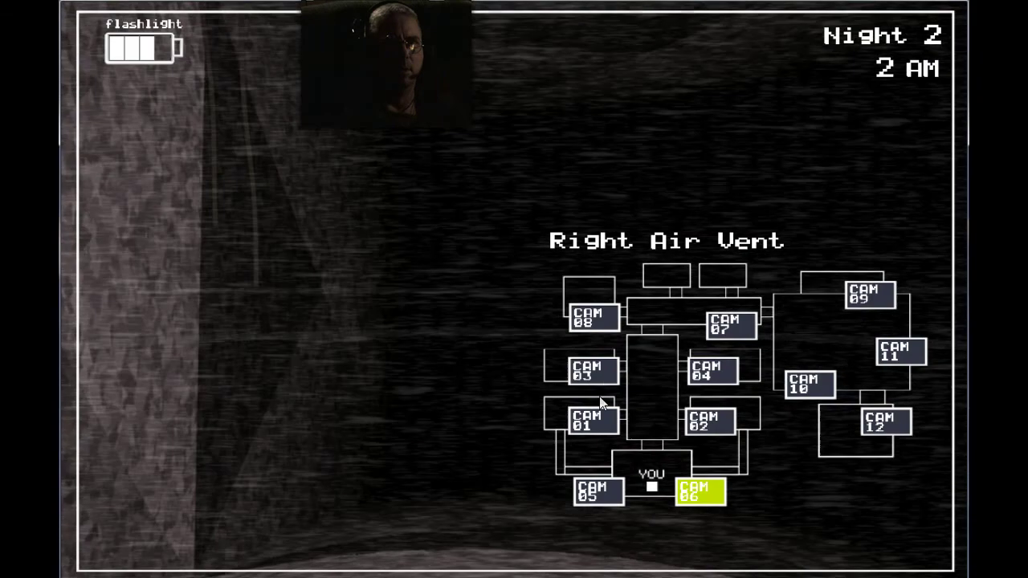
{"action": "left_click", "coordinate": [593, 418]}
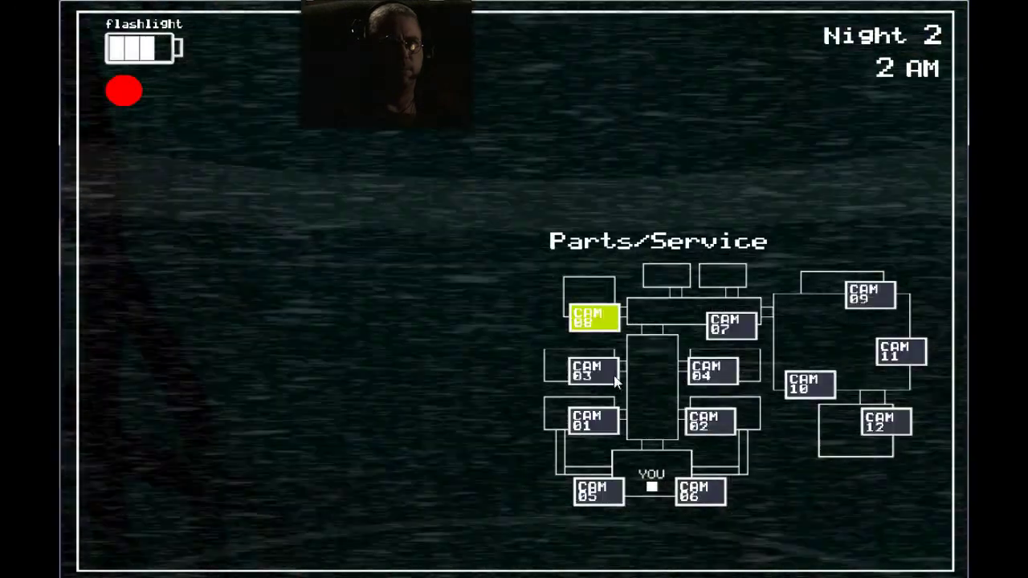
Step: Scan Party Rooms 1 and 2, Kid's Cove and Game Area, then flash Prize Corner
{"action": "left_click", "coordinate": [592, 420]}
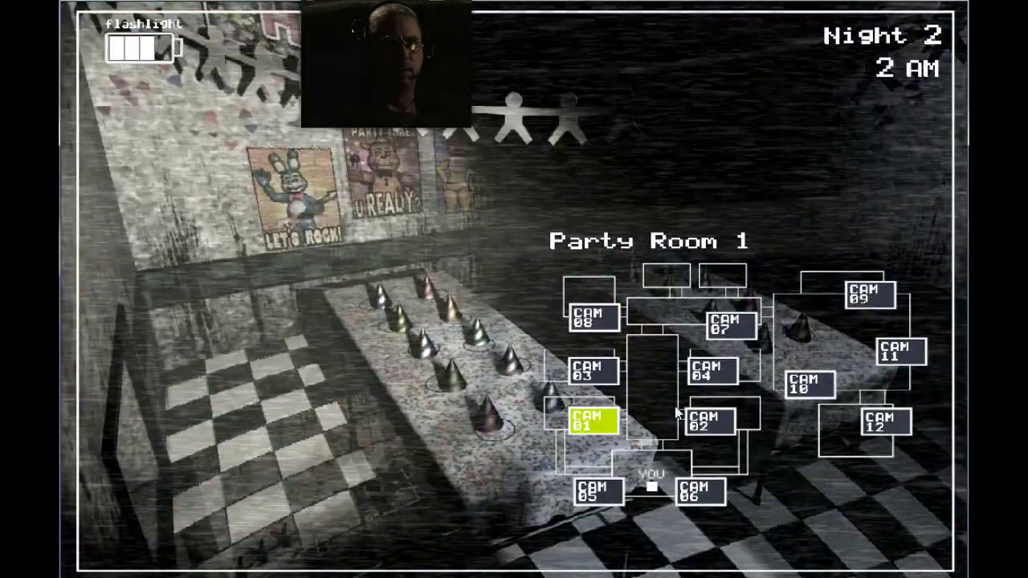
{"action": "left_click", "coordinate": [710, 417]}
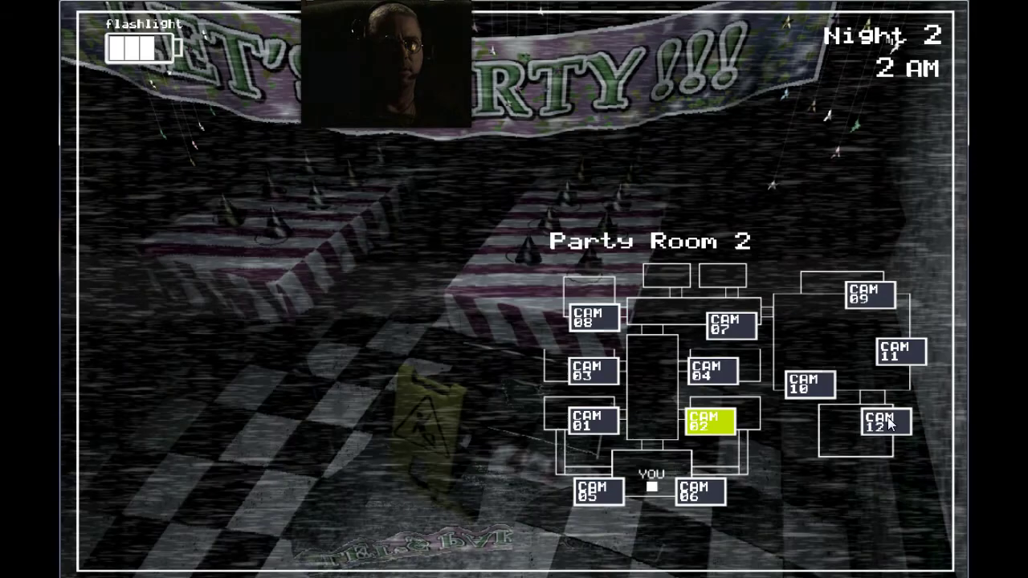
{"action": "left_click", "coordinate": [886, 422]}
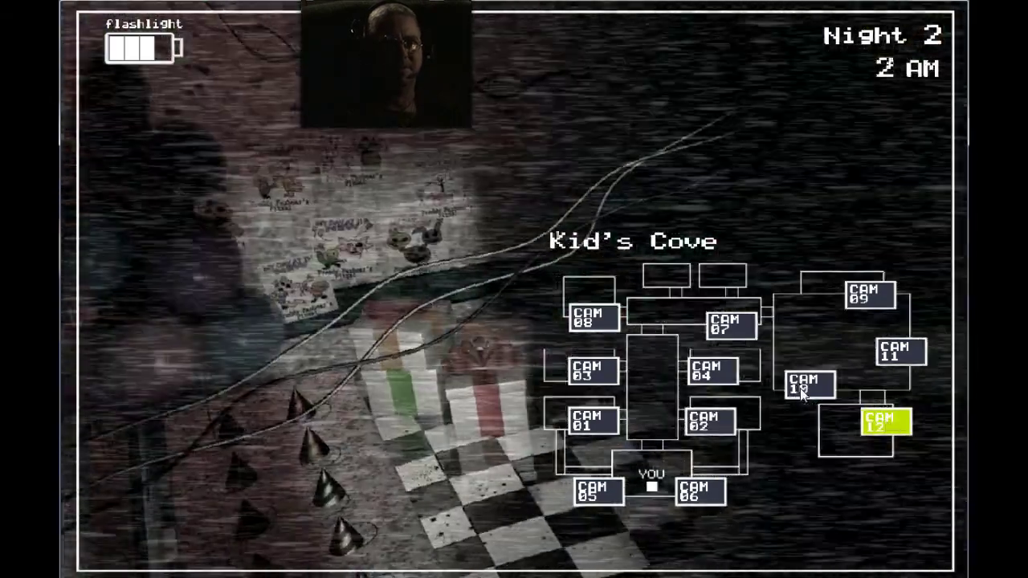
{"action": "left_click", "coordinate": [808, 384]}
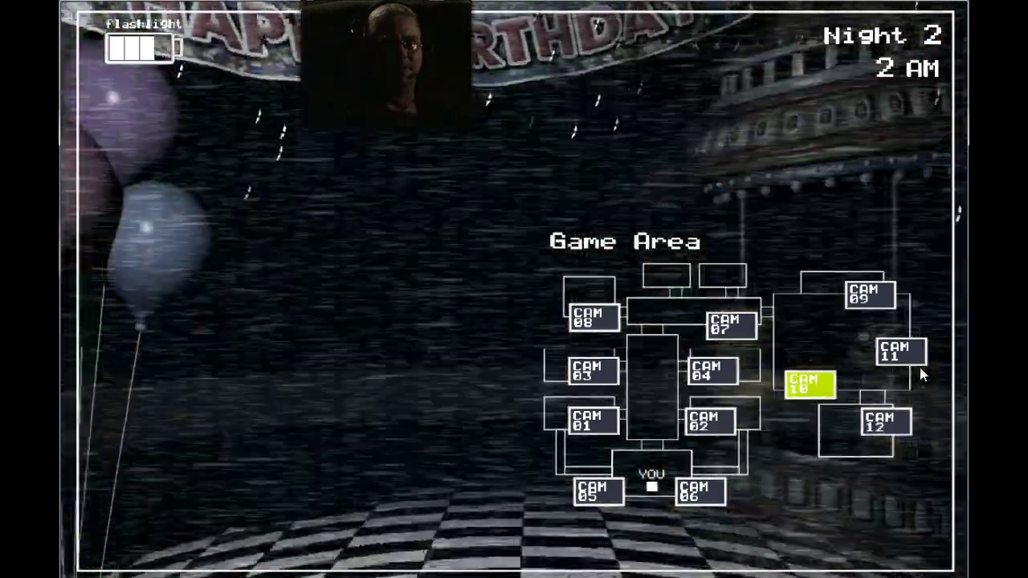
{"action": "left_click", "coordinate": [901, 353]}
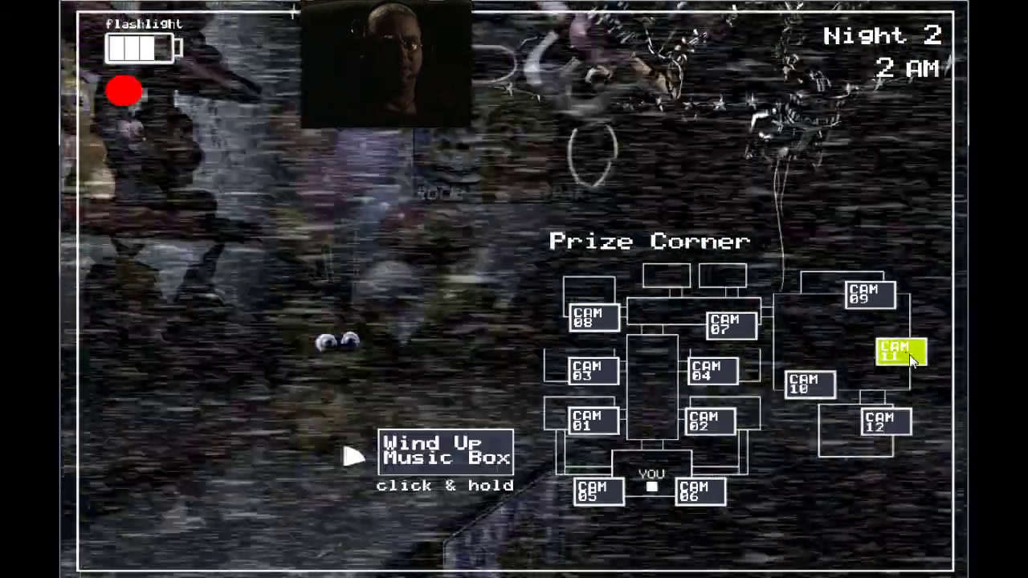
{"action": "key", "text": "ctrl"}
Step: Check the Show Stage, then return to Prize Corner and start winding the music box
{"action": "left_click", "coordinate": [869, 296]}
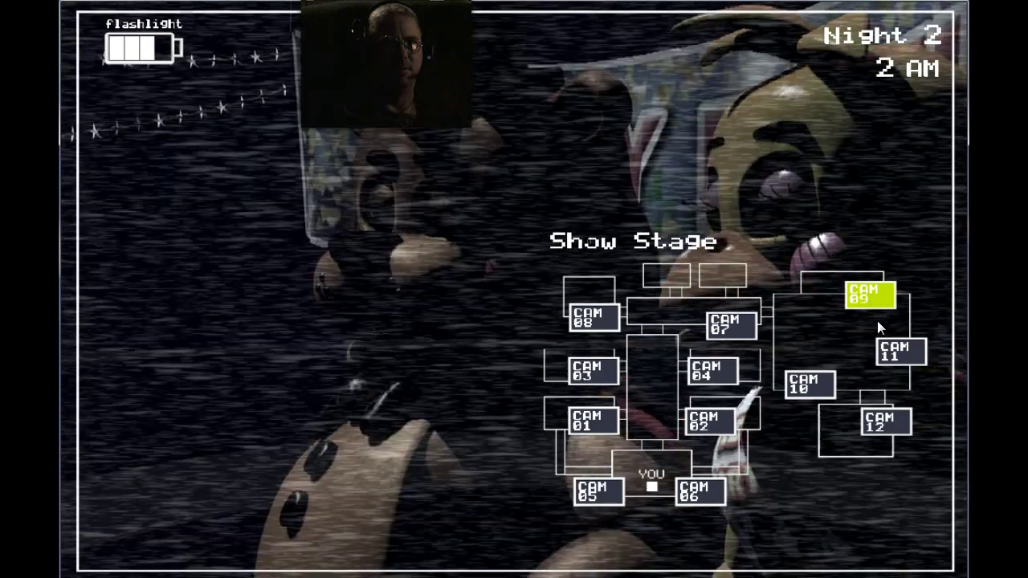
{"action": "left_click", "coordinate": [893, 354]}
{"action": "left_click_drag", "start_coordinate": [446, 451], "coordinate": [353, 461]}
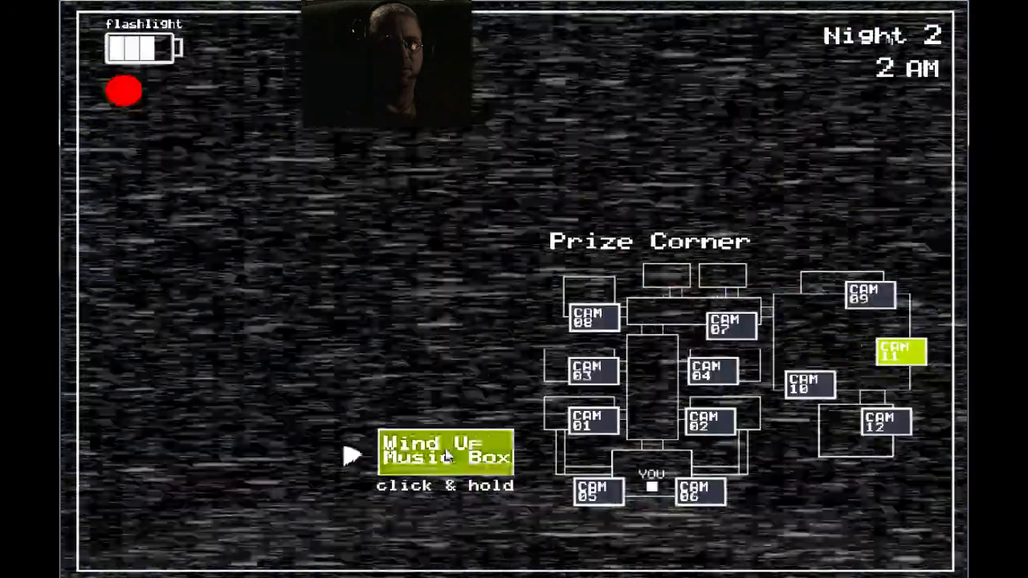